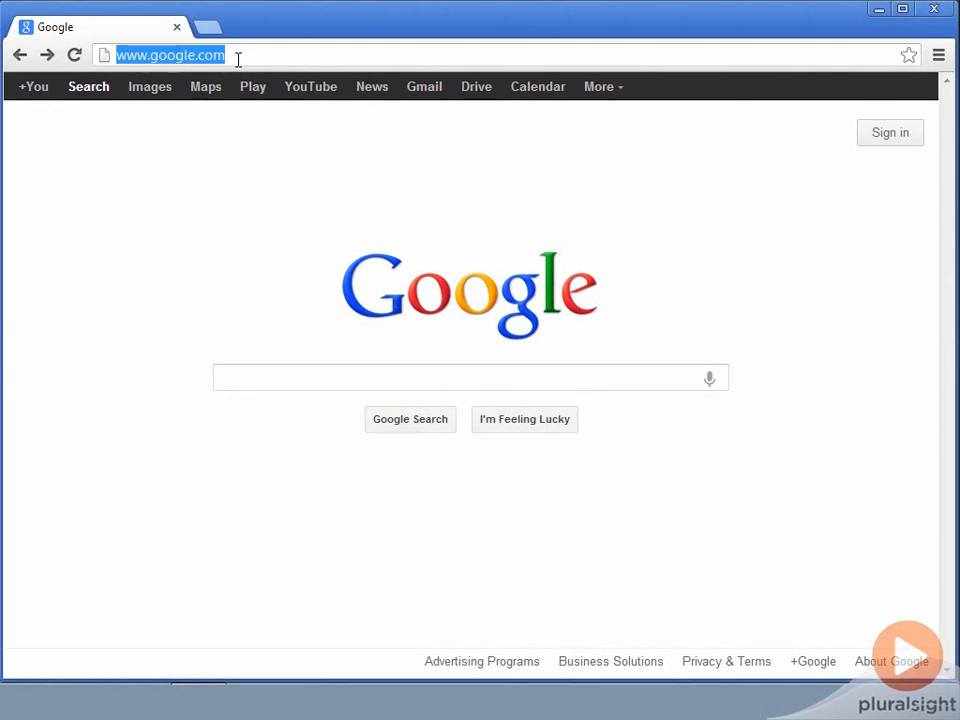
Go to developer.android.com and open the Android SDK download page within the Develop section's Tools area
text(developer.android)
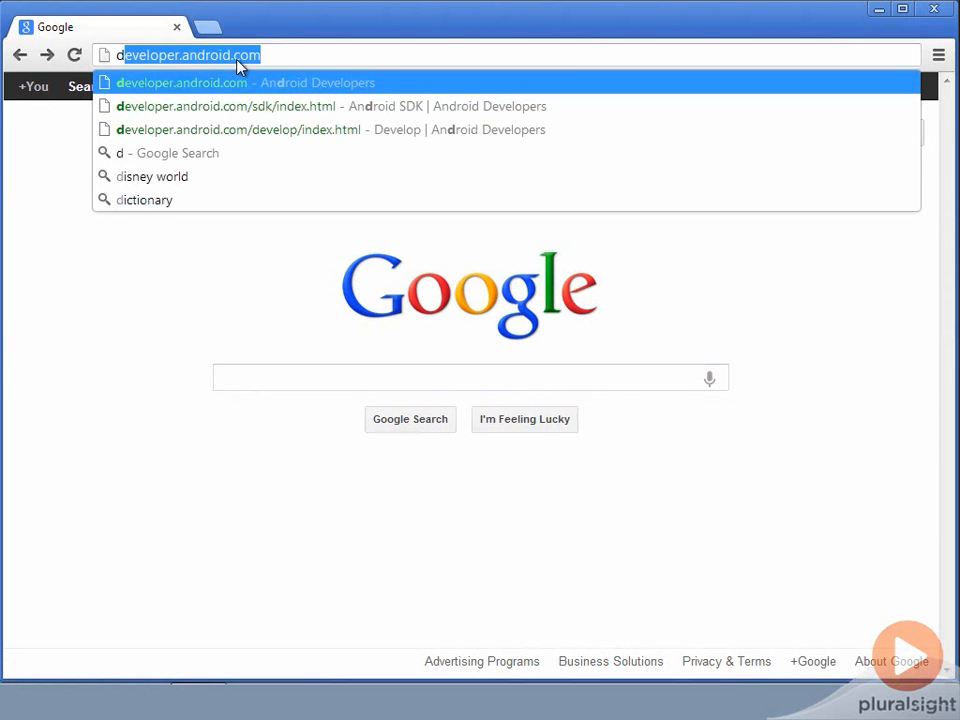
key(End)
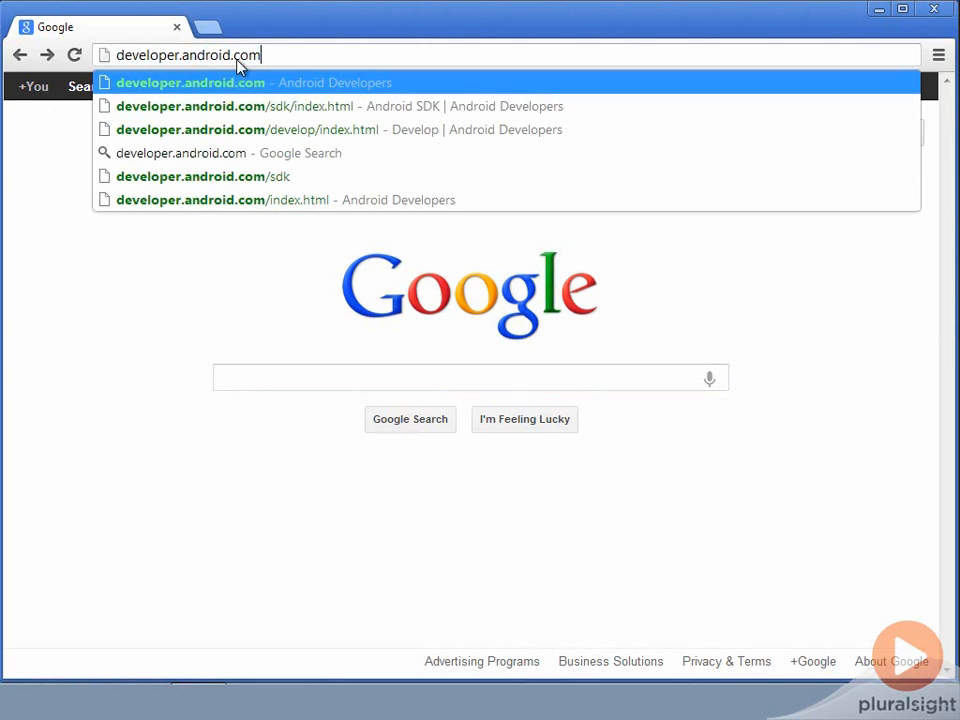
key(Return)
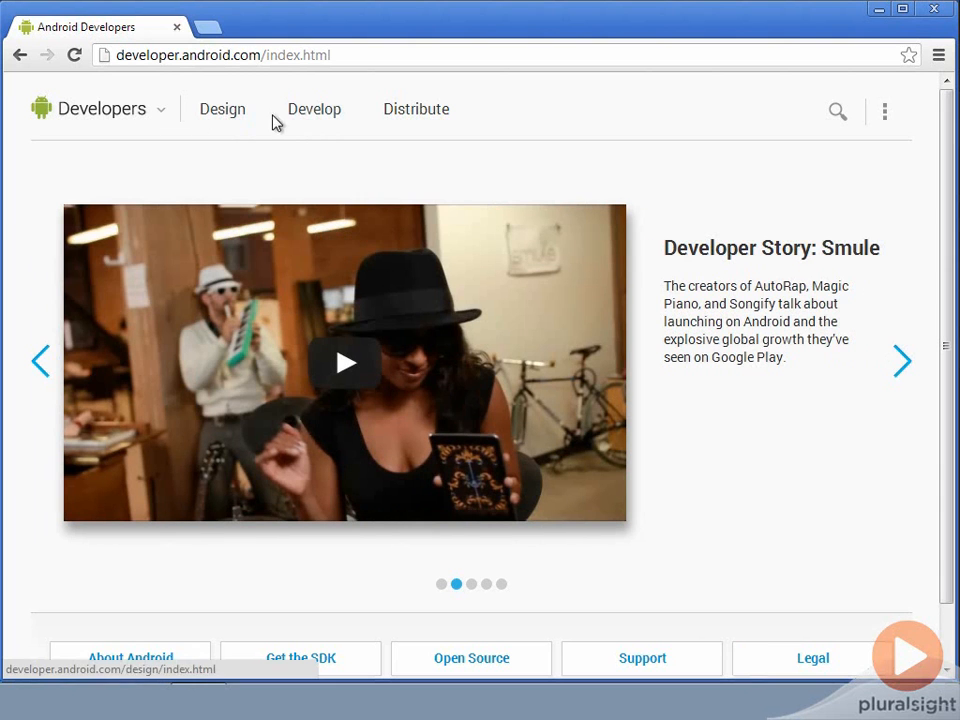
click(305, 120)
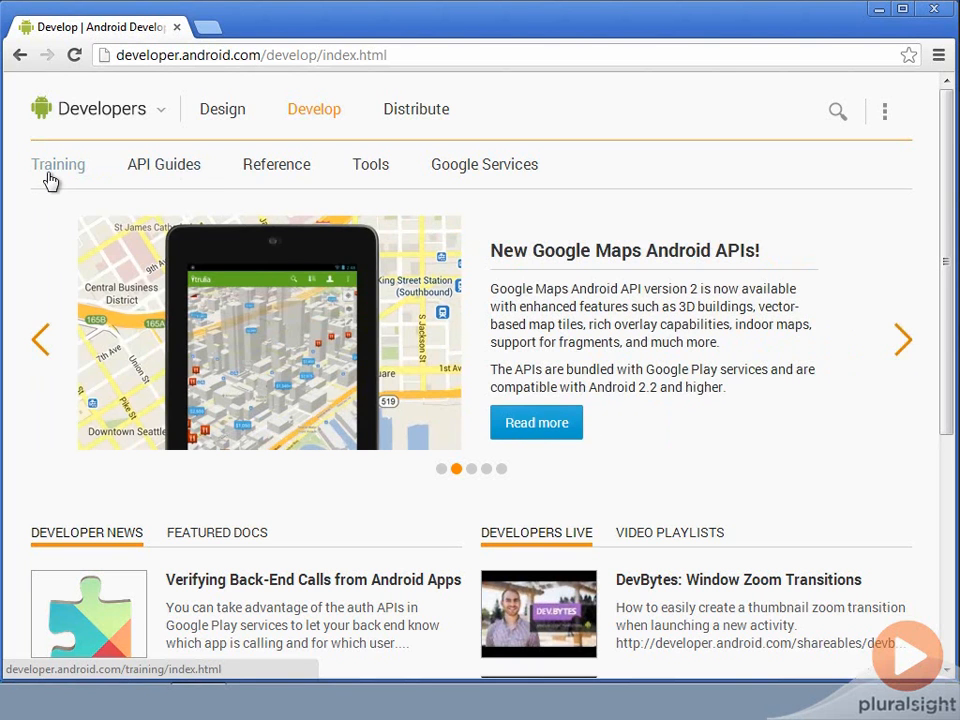
click(368, 168)
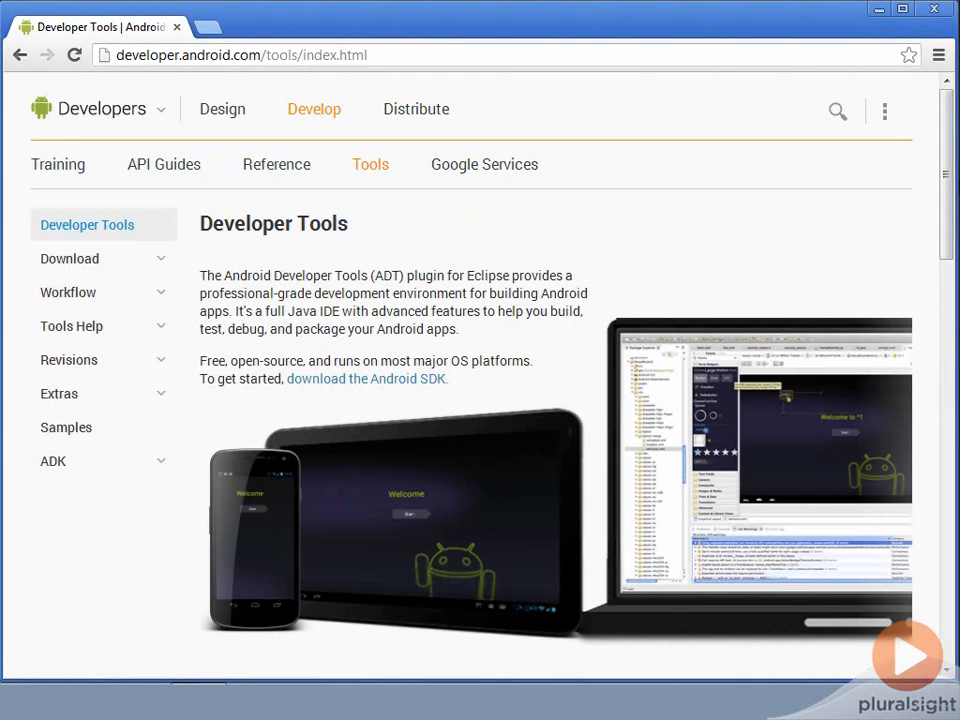
drag(948, 188, 900, 197)
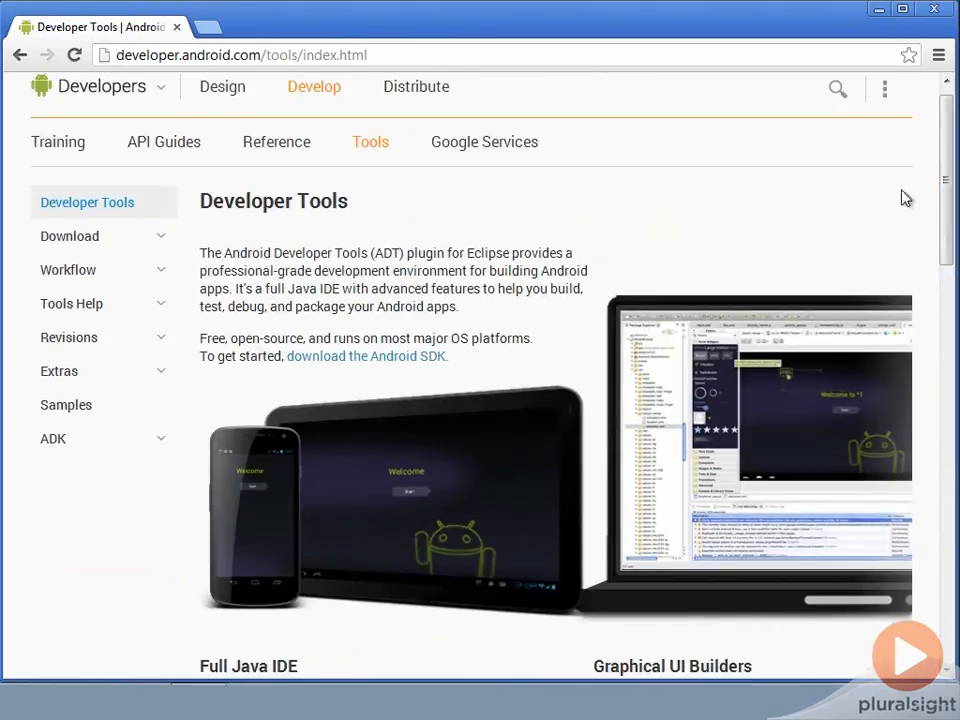
click(91, 240)
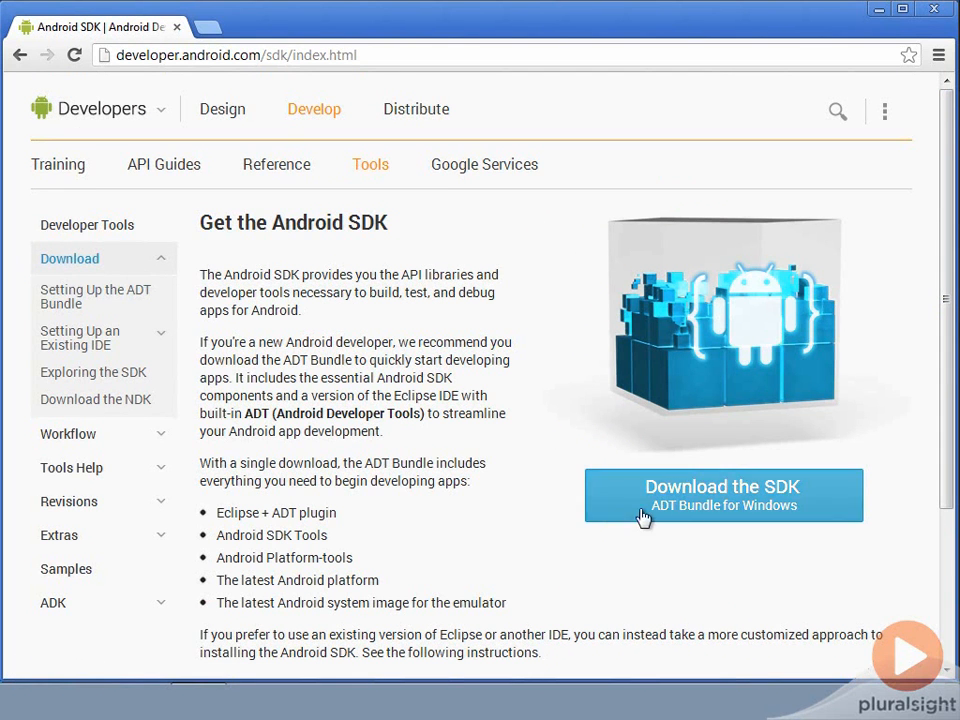
Agree to the SDK terms and conditions and download the 64-bit SDK ADT Bundle for Windows
click(755, 508)
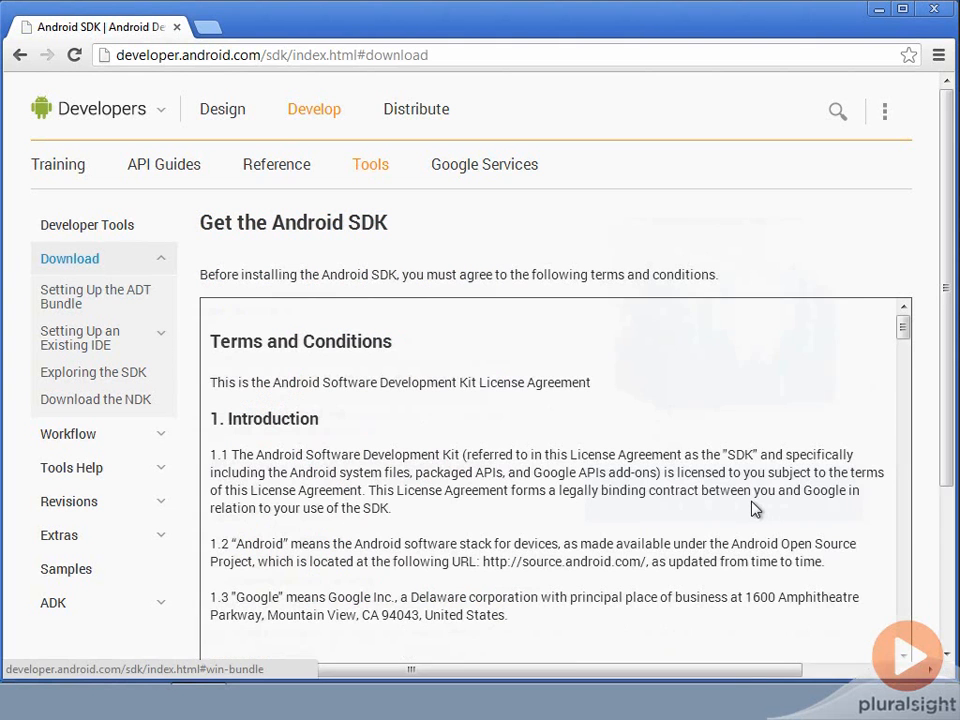
scroll(853, 396, down, 2)
scroll(851, 389, down, 1)
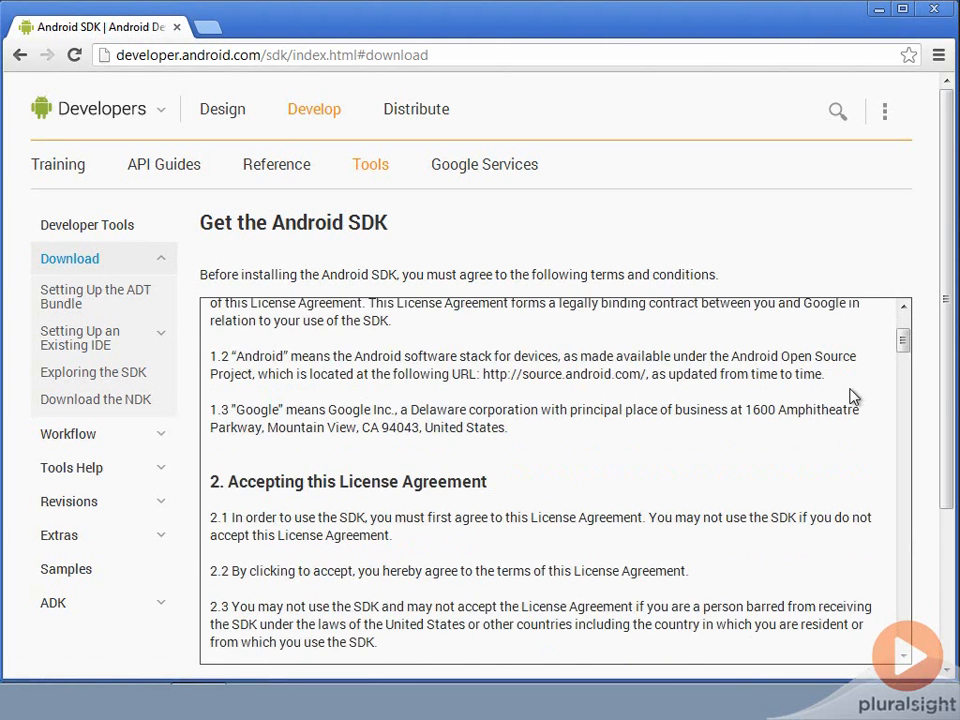
scroll(851, 389, up, 1)
drag(947, 415, 945, 557)
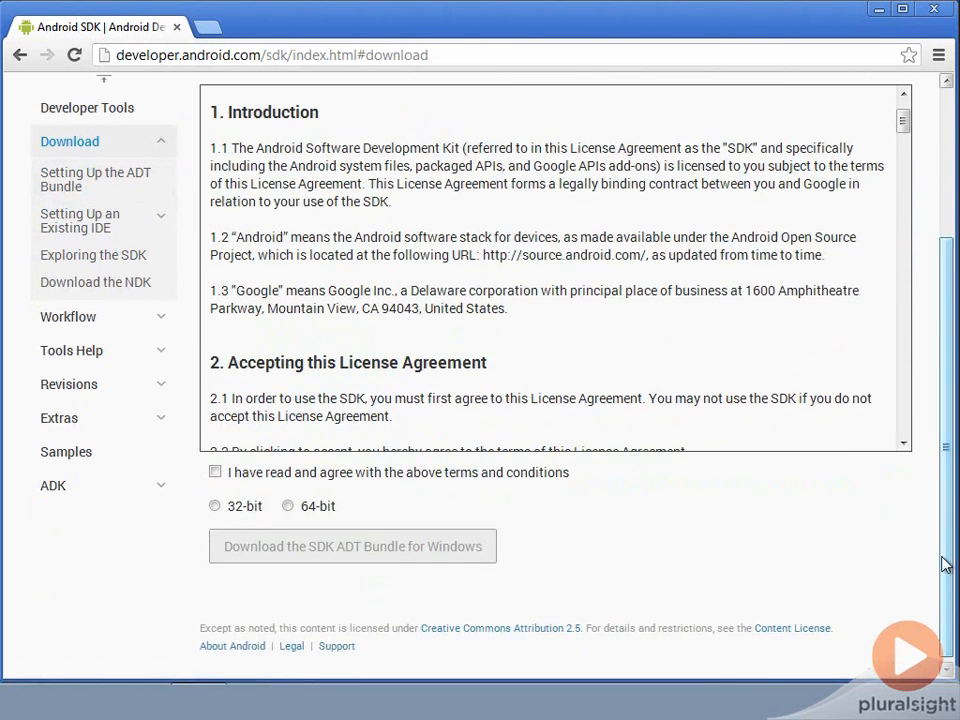
click(216, 476)
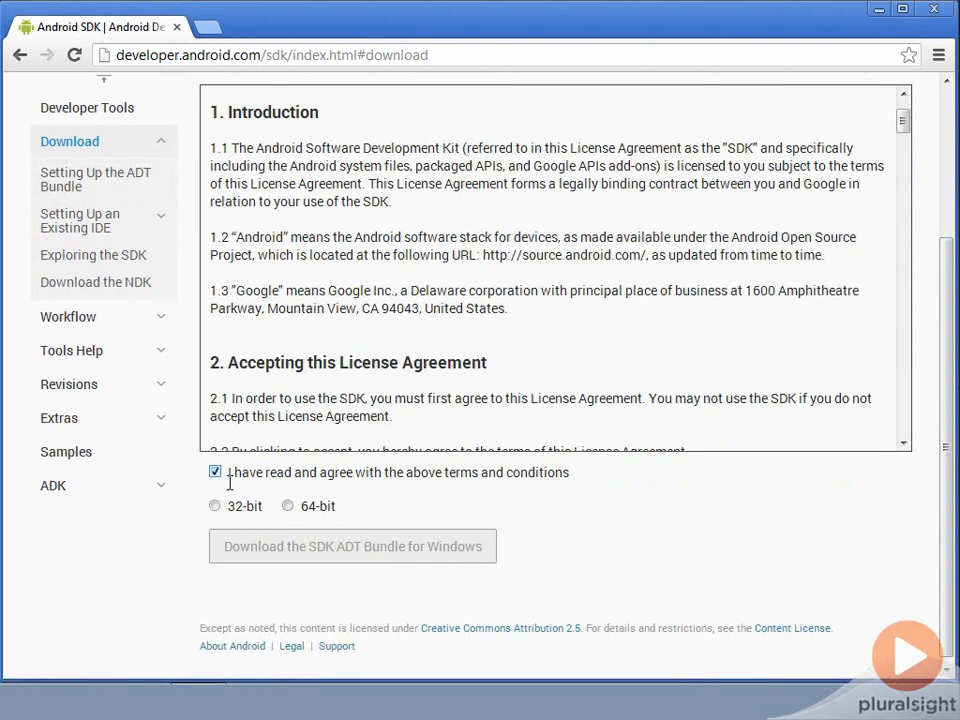
click(288, 506)
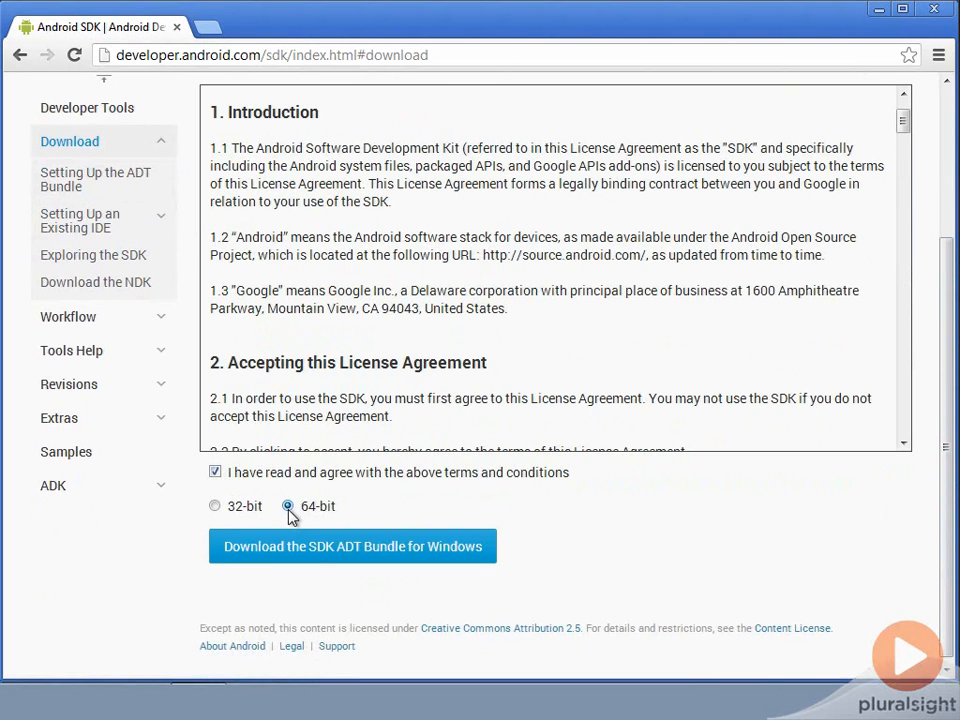
click(325, 550)
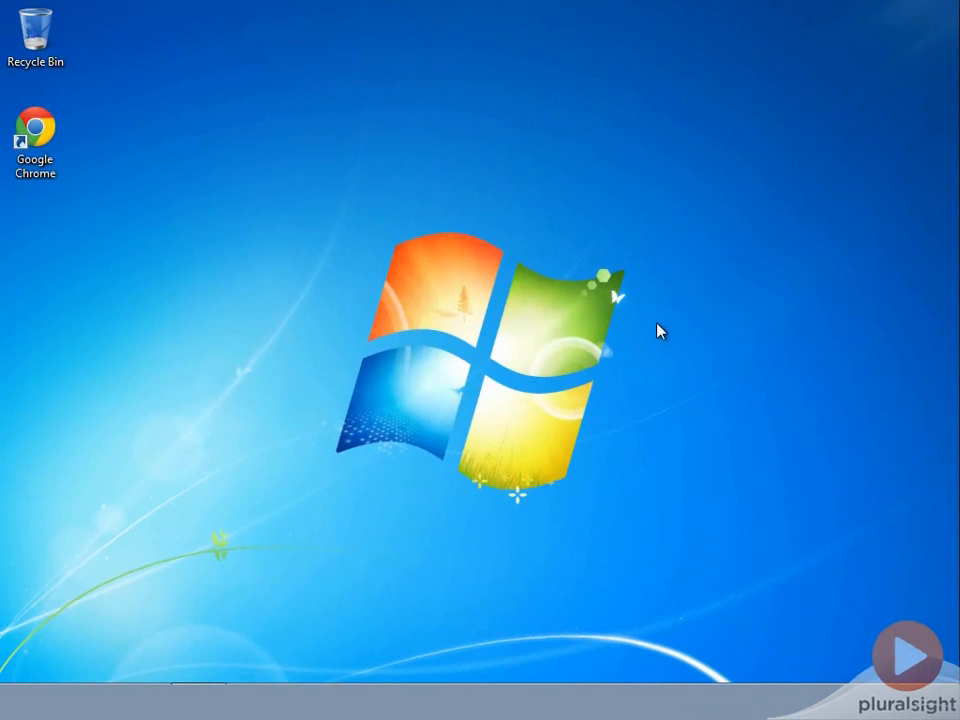
click(140, 702)
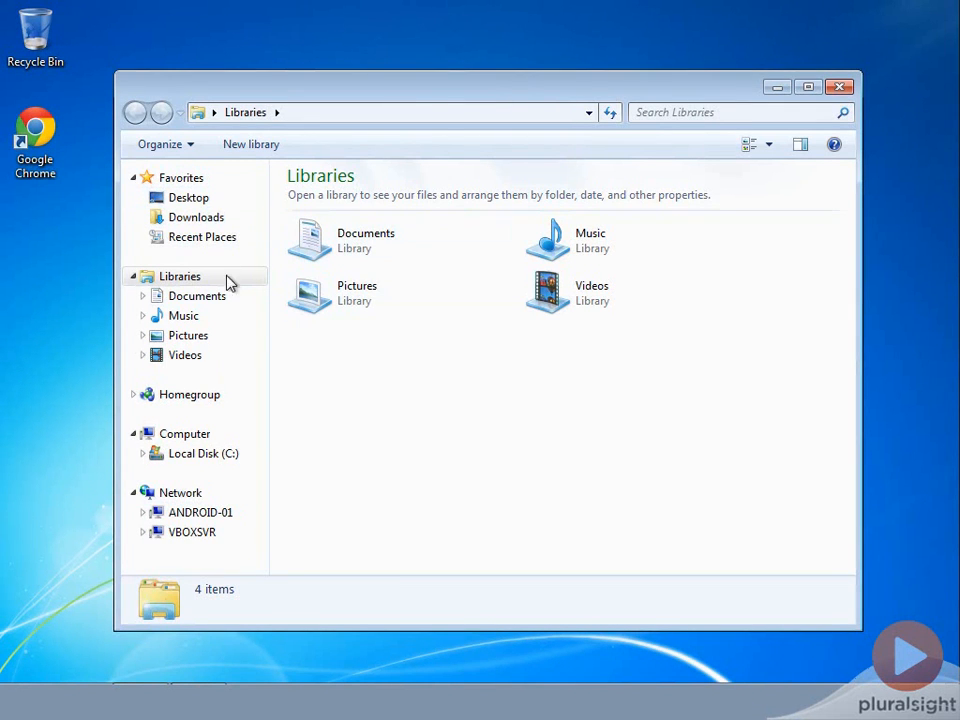
click(213, 224)
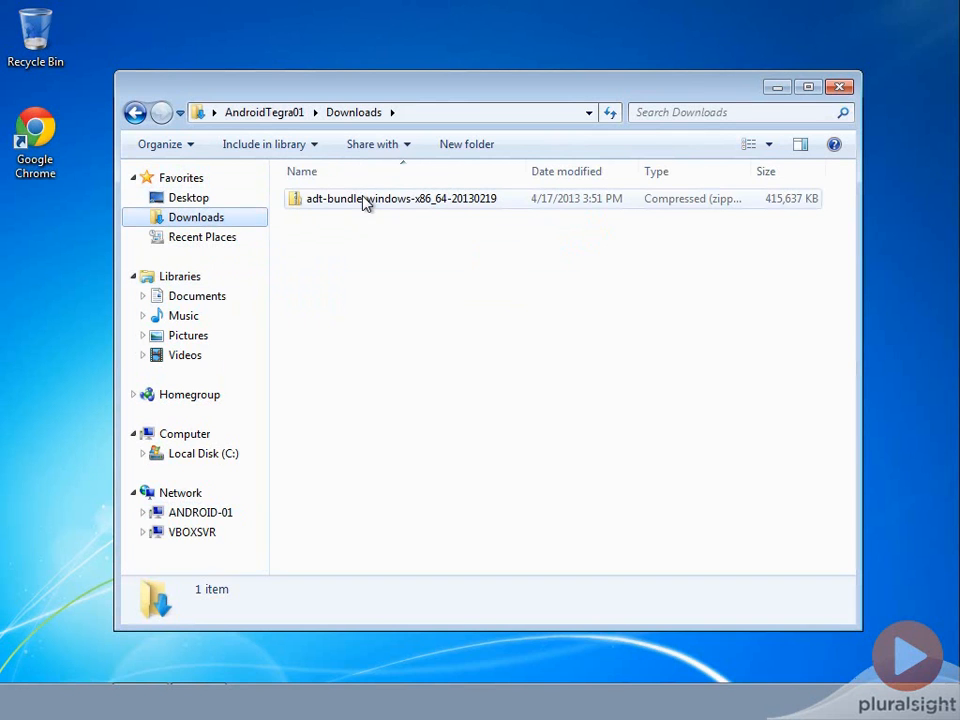
click(434, 206)
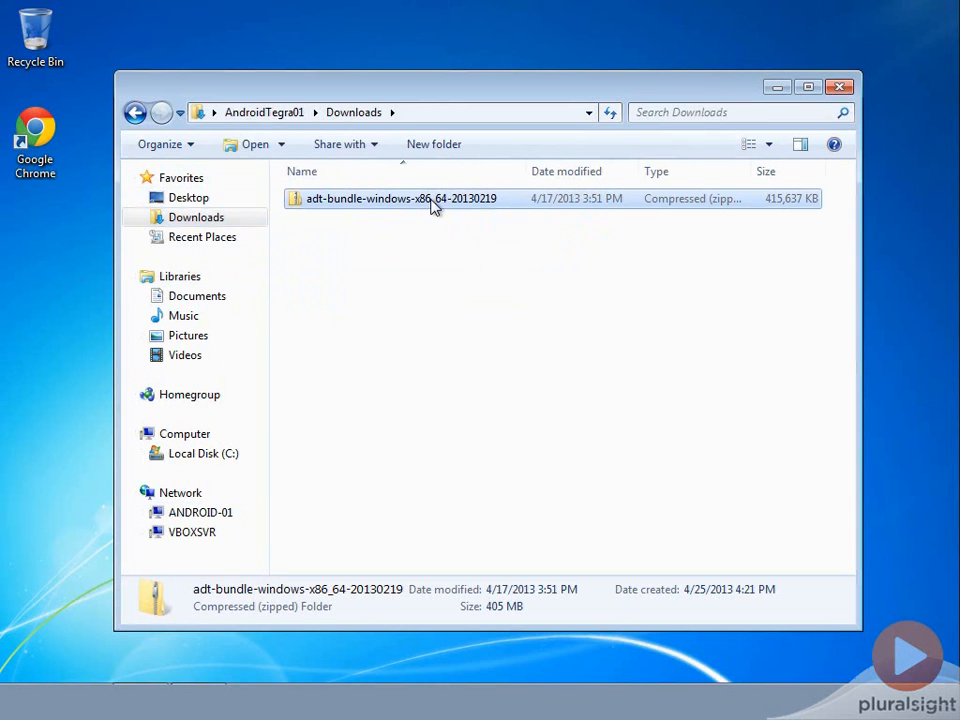
double_click(434, 206)
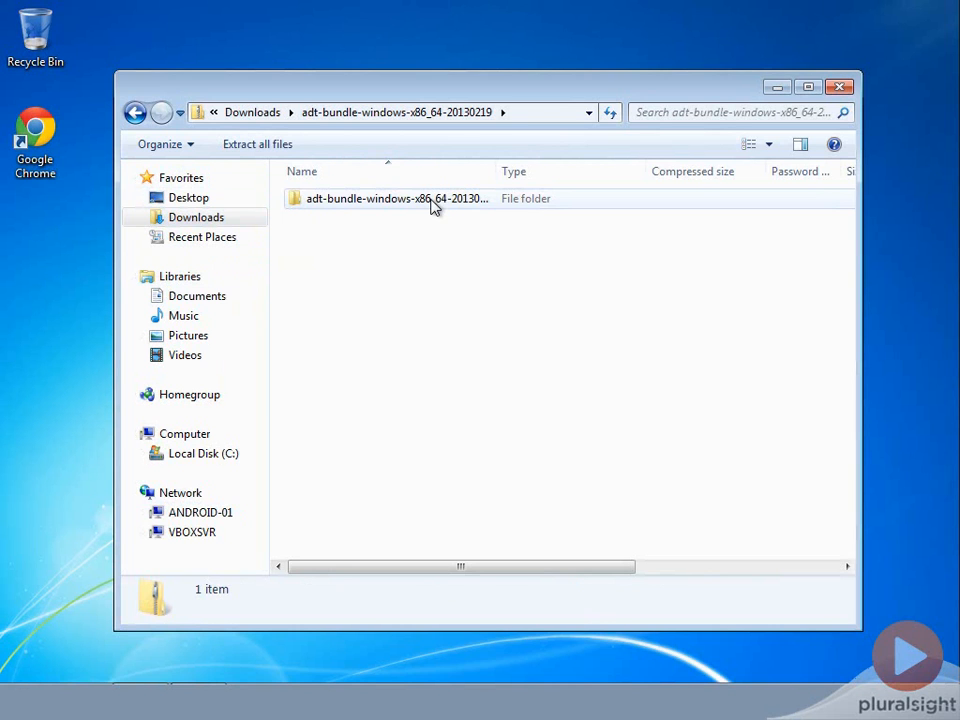
right_click(433, 206)
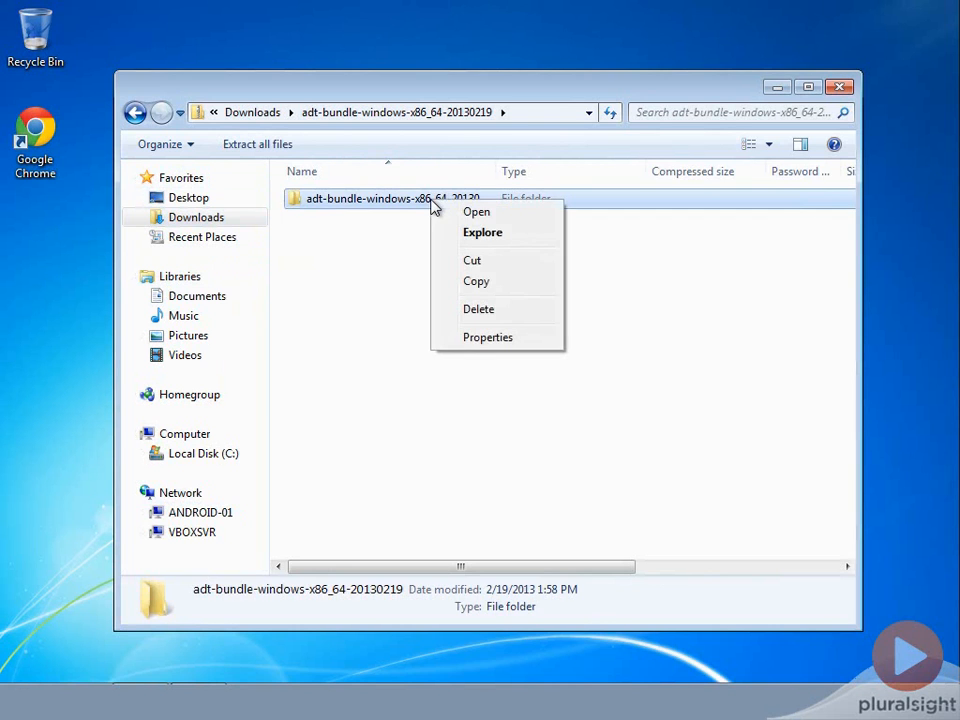
click(483, 284)
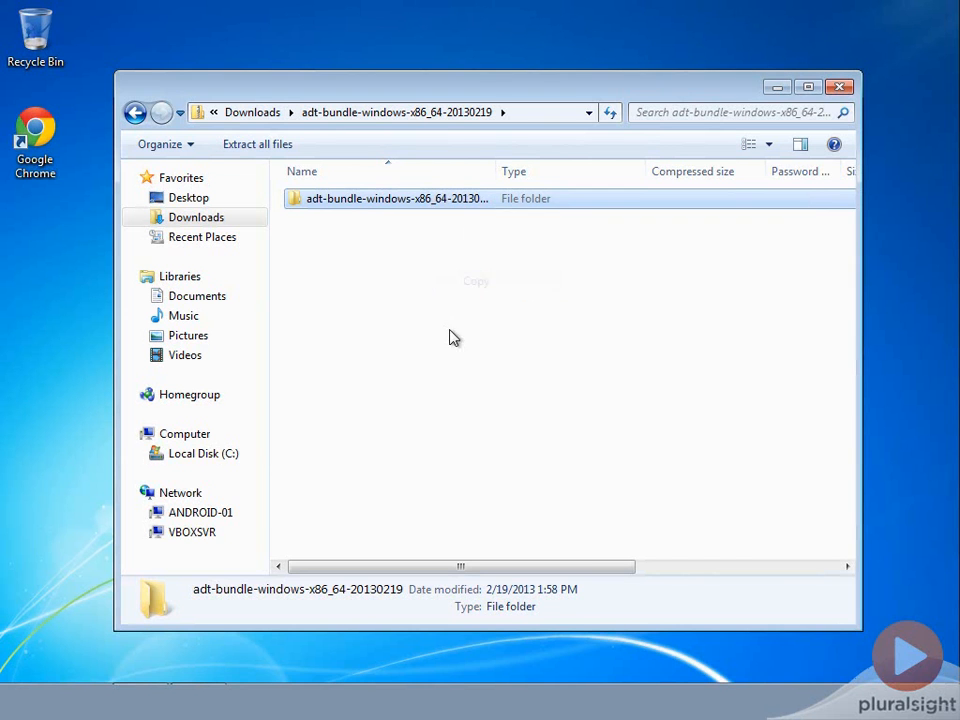
Paste the copied ADT bundle folder into the Work folder on Local Disk (C:)
click(193, 455)
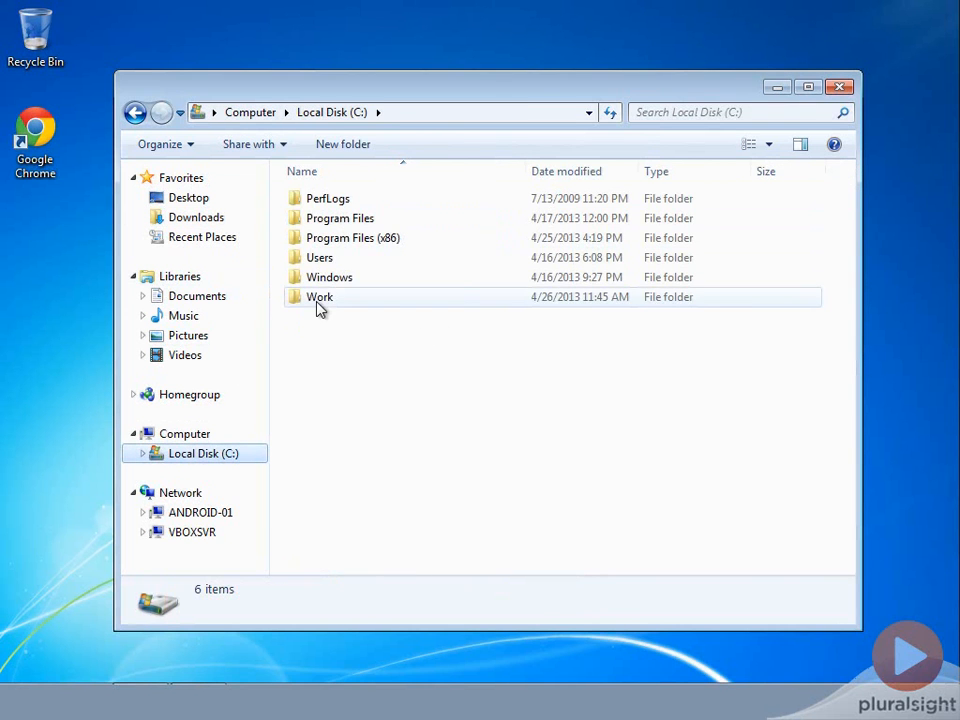
double_click(318, 305)
right_click(369, 319)
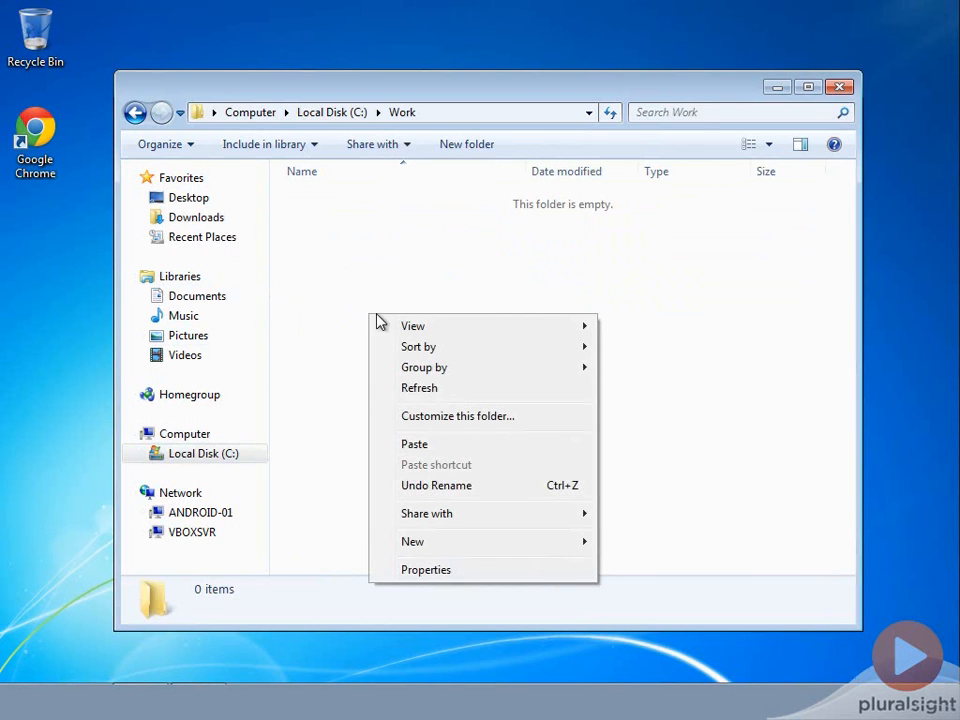
click(421, 444)
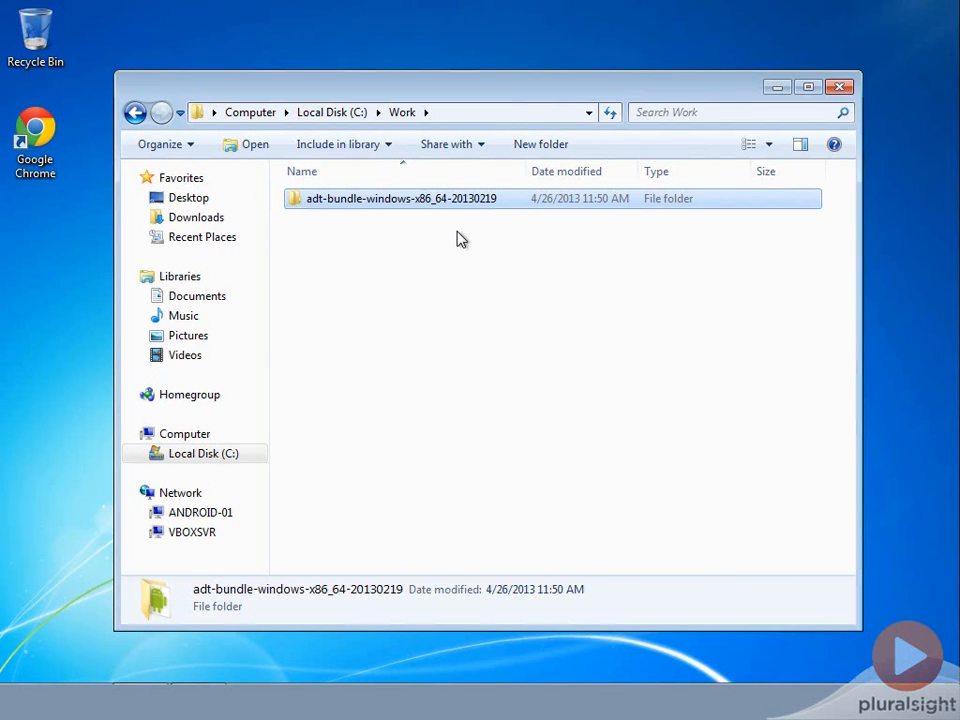
Create a desktop shortcut to the eclipse application in the bundle's eclipse folder and try launching Eclipse from it
double_click(425, 200)
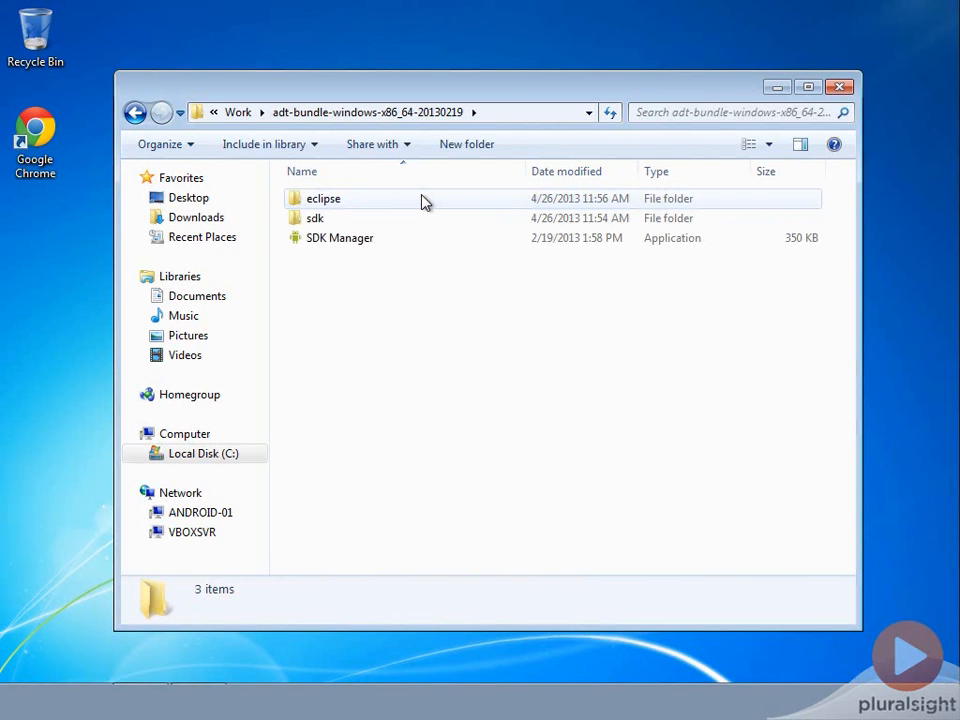
double_click(322, 204)
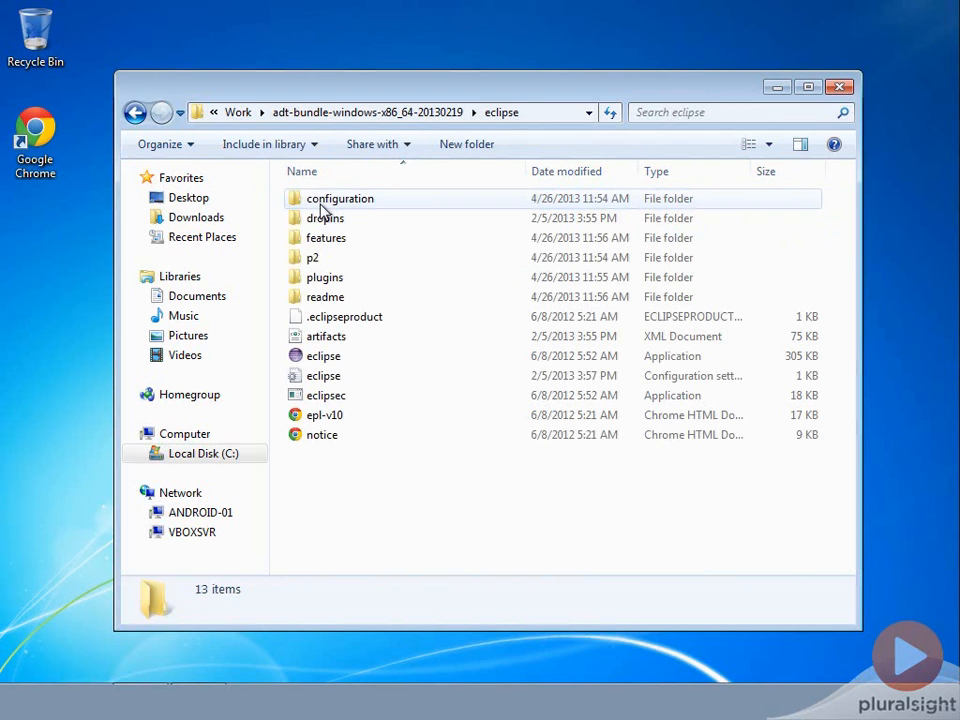
right_click(323, 360)
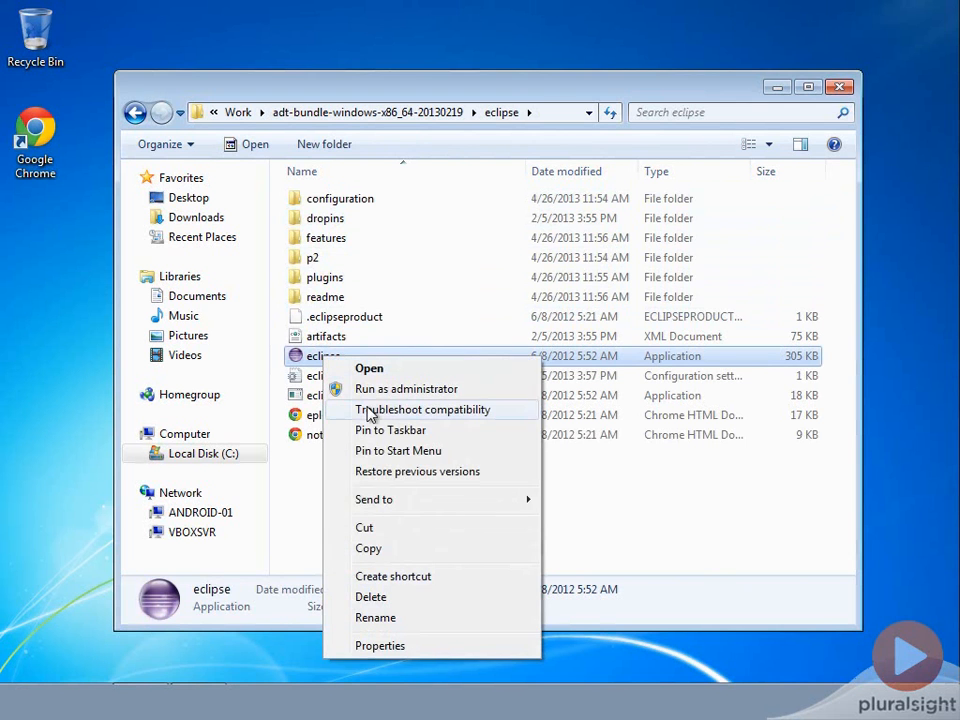
click(385, 549)
right_click(57, 243)
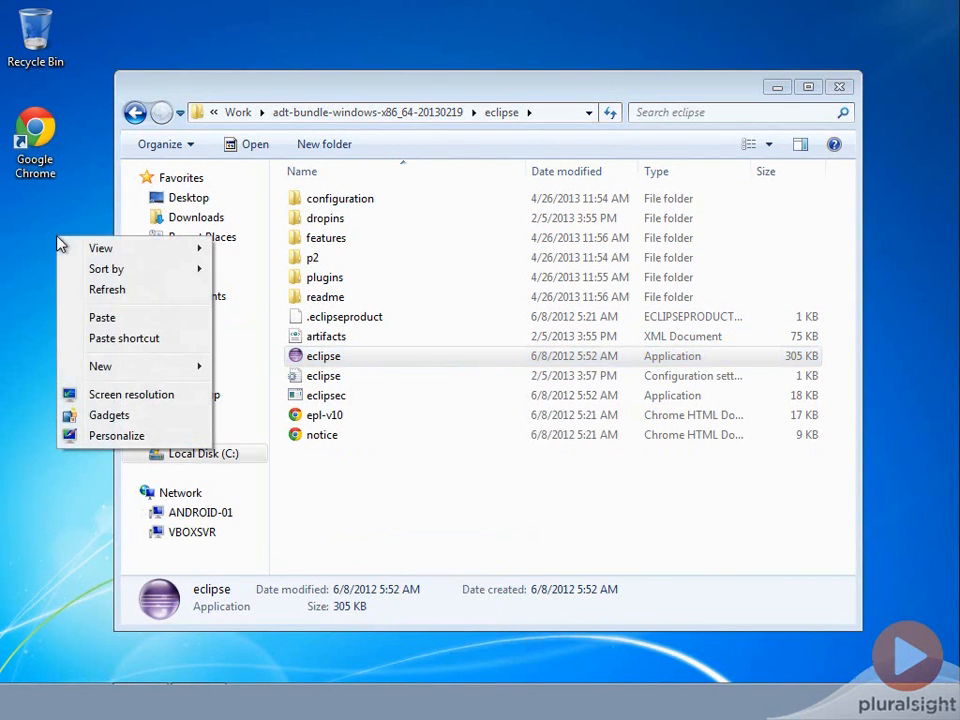
click(124, 338)
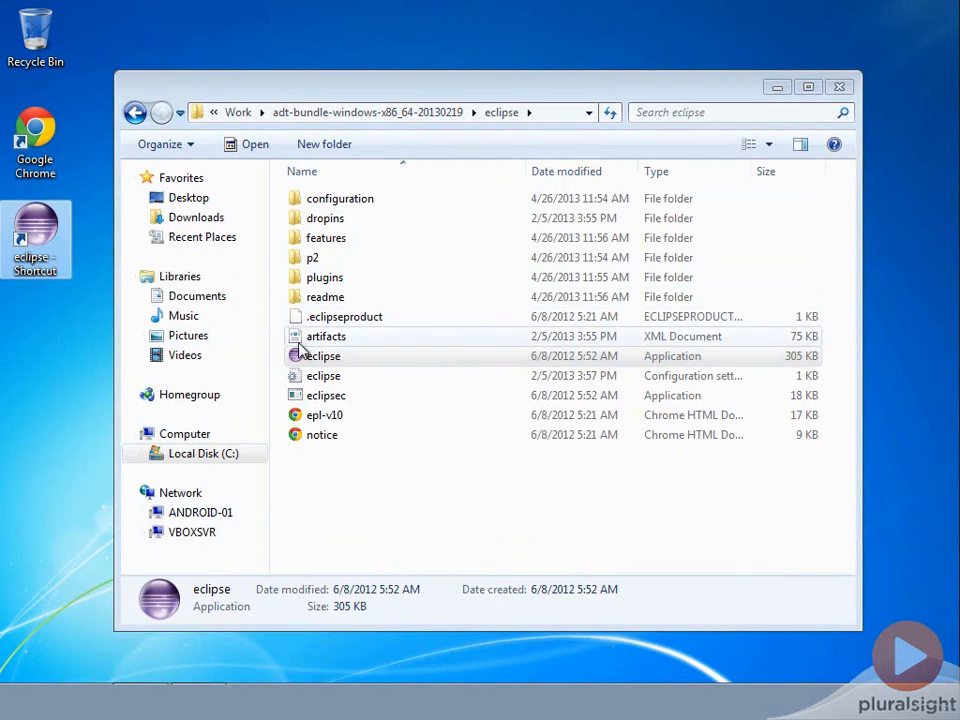
double_click(36, 225)
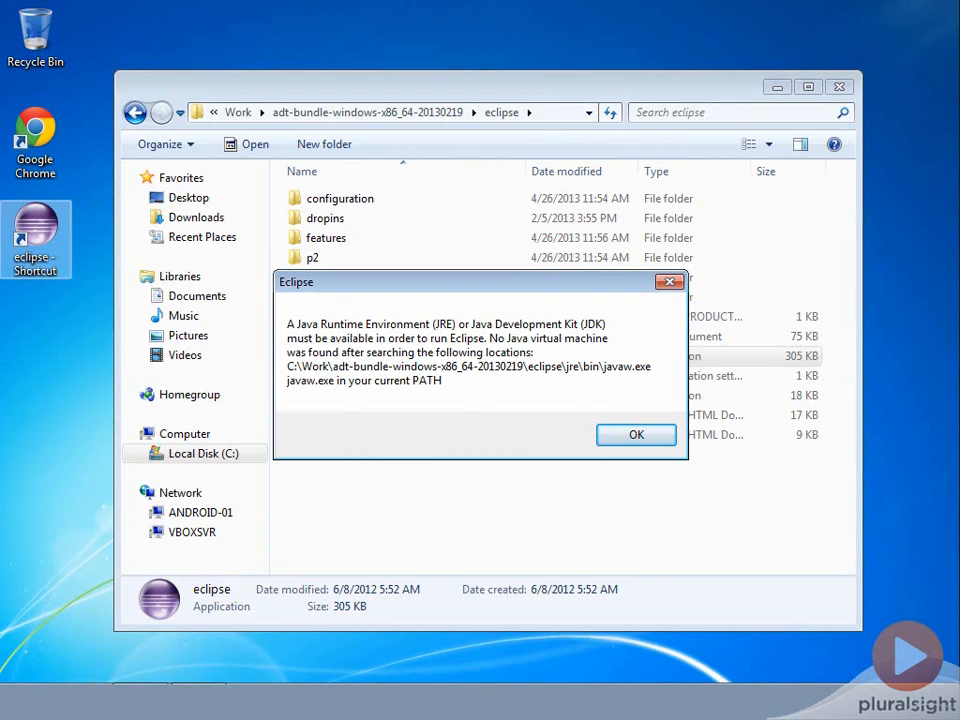
click(633, 435)
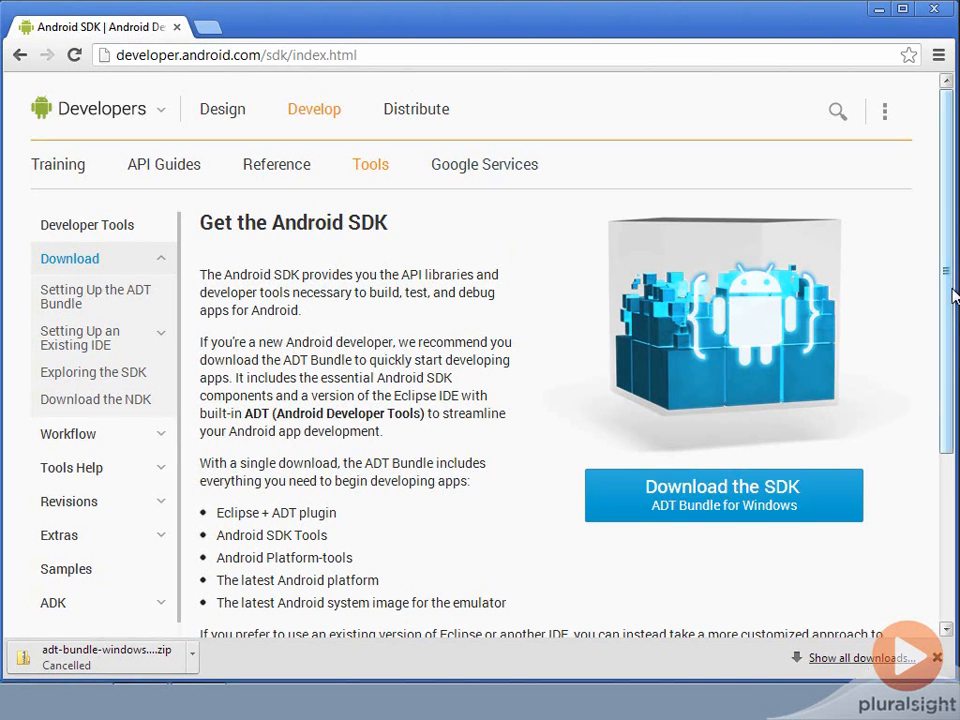
Switch to Chrome and reach Oracle's Java SE 6u45 JDK download page through the JDK 6 link in the SDK's system requirements
drag(955, 295, 921, 424)
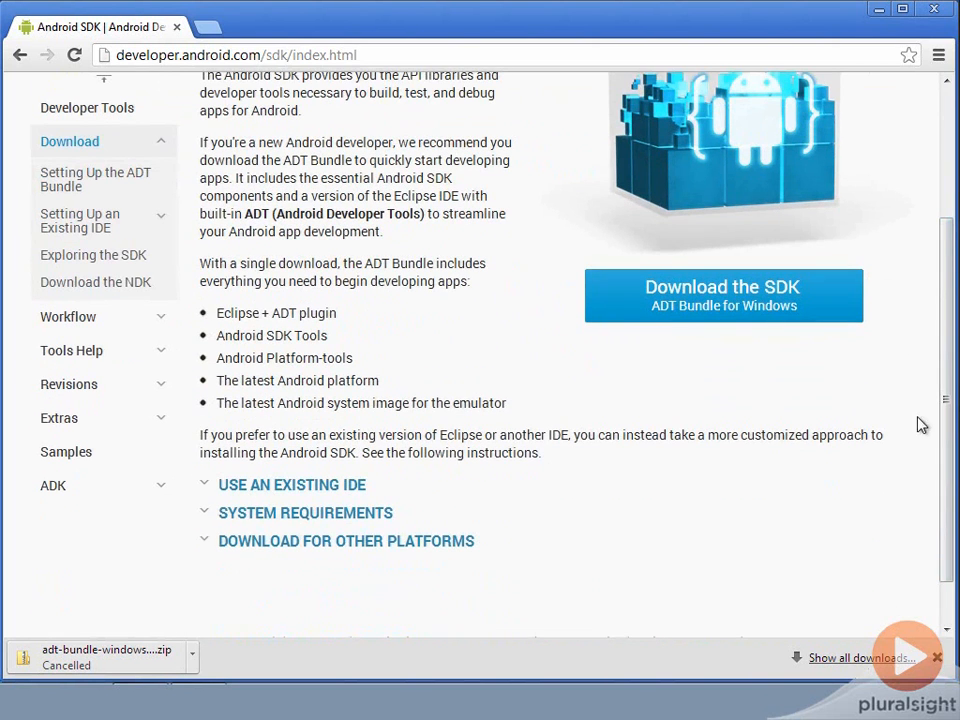
click(313, 514)
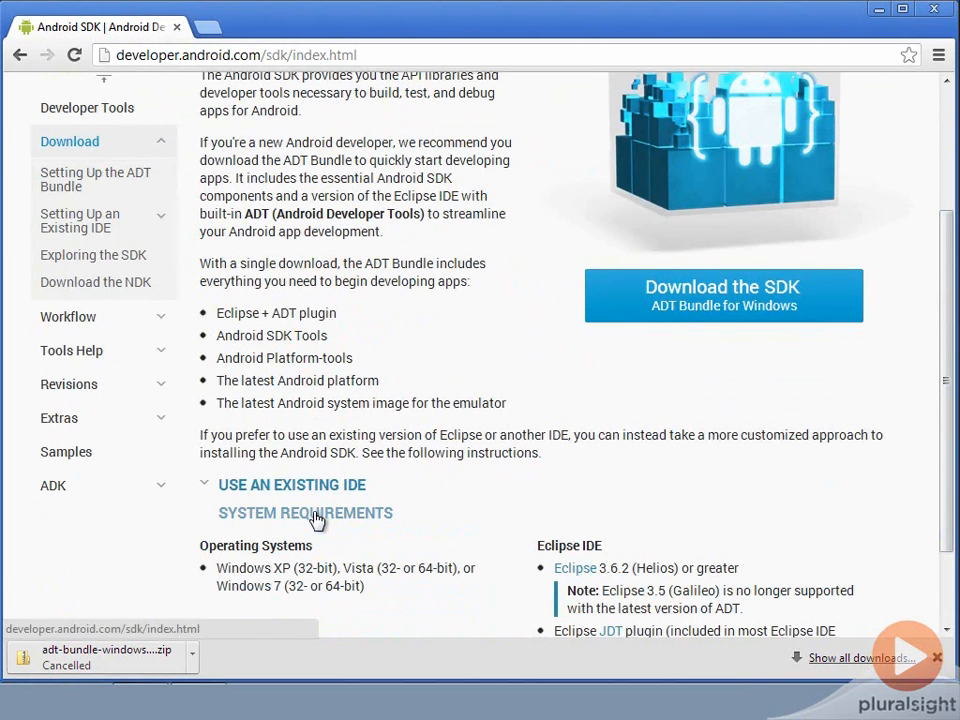
drag(945, 399, 948, 487)
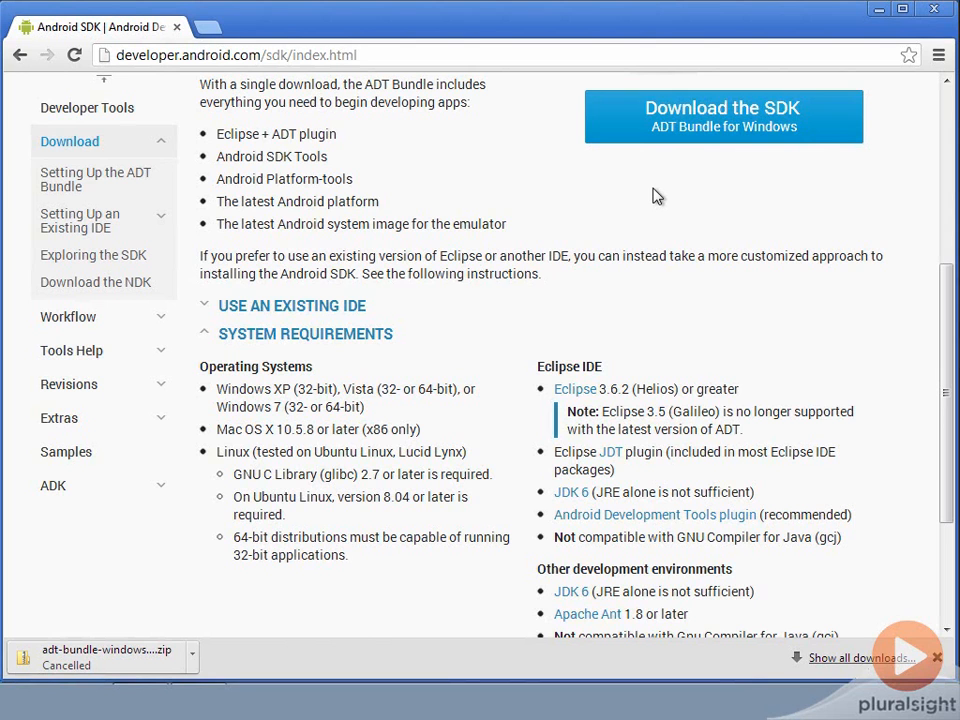
click(578, 502)
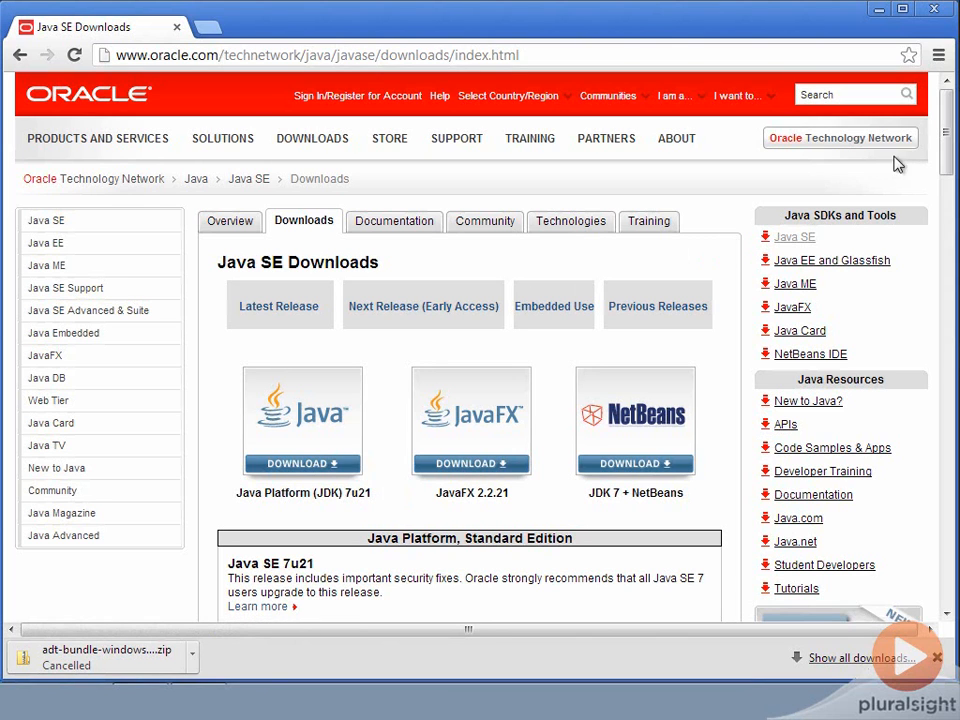
drag(951, 133, 955, 301)
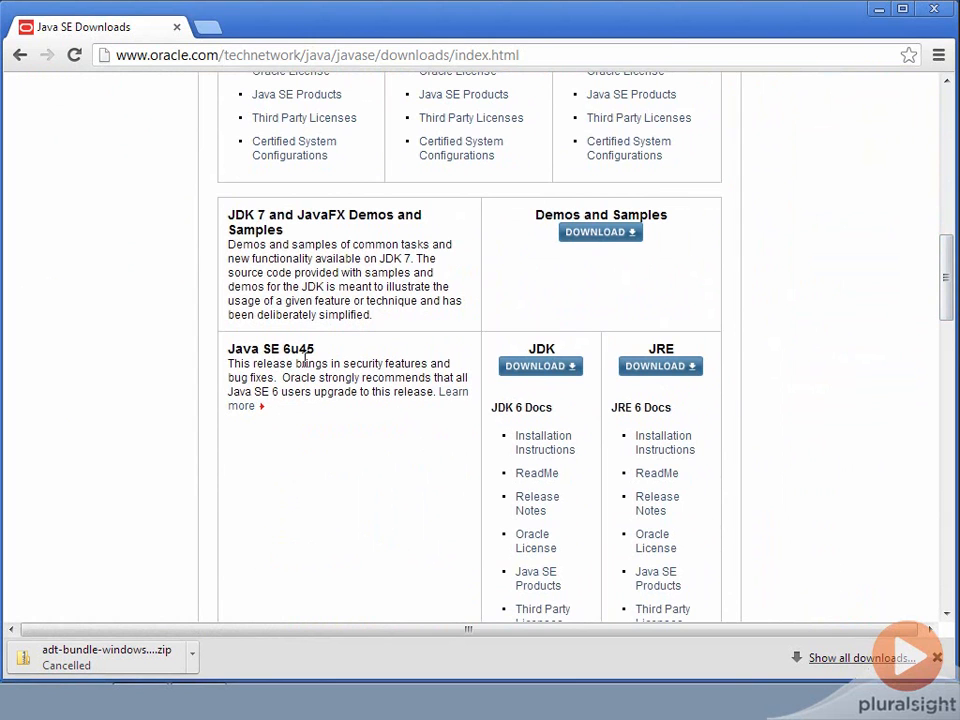
click(539, 366)
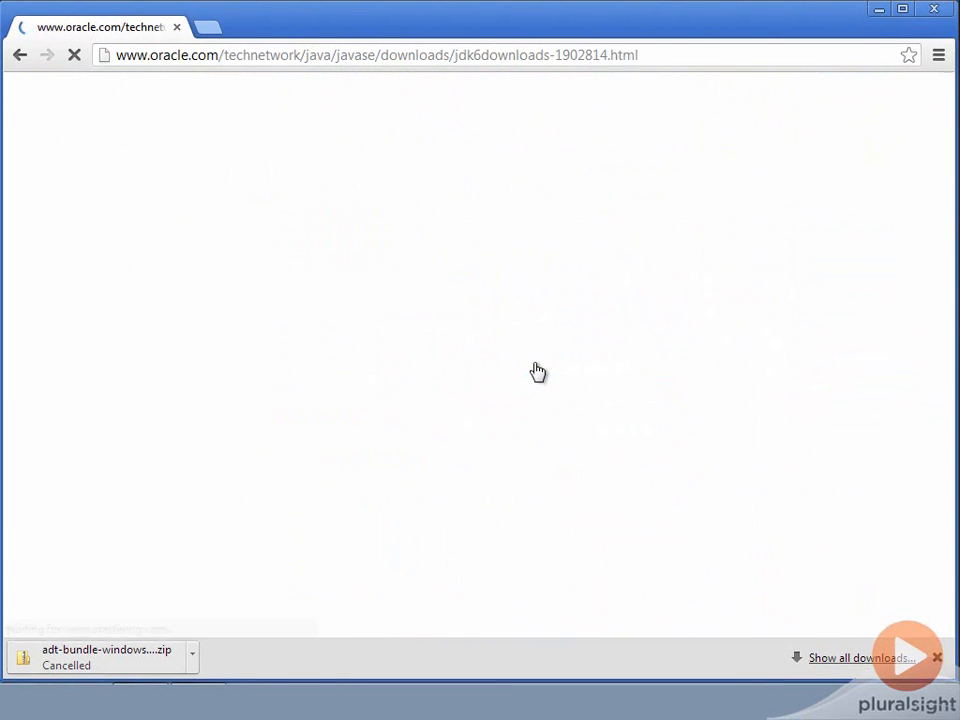
Accept the Oracle license agreement for Java SE Development Kit 6 Update 45 and download the Windows x64 installer, jdk-6u45-windows-x64.exe
scroll(543, 363, down, 1)
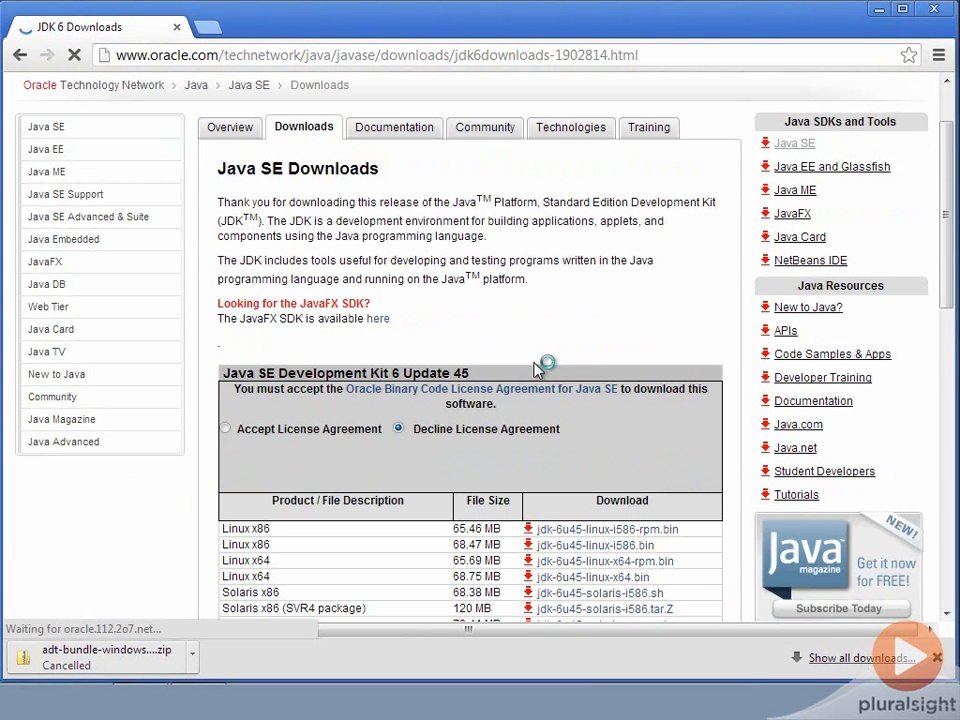
click(230, 430)
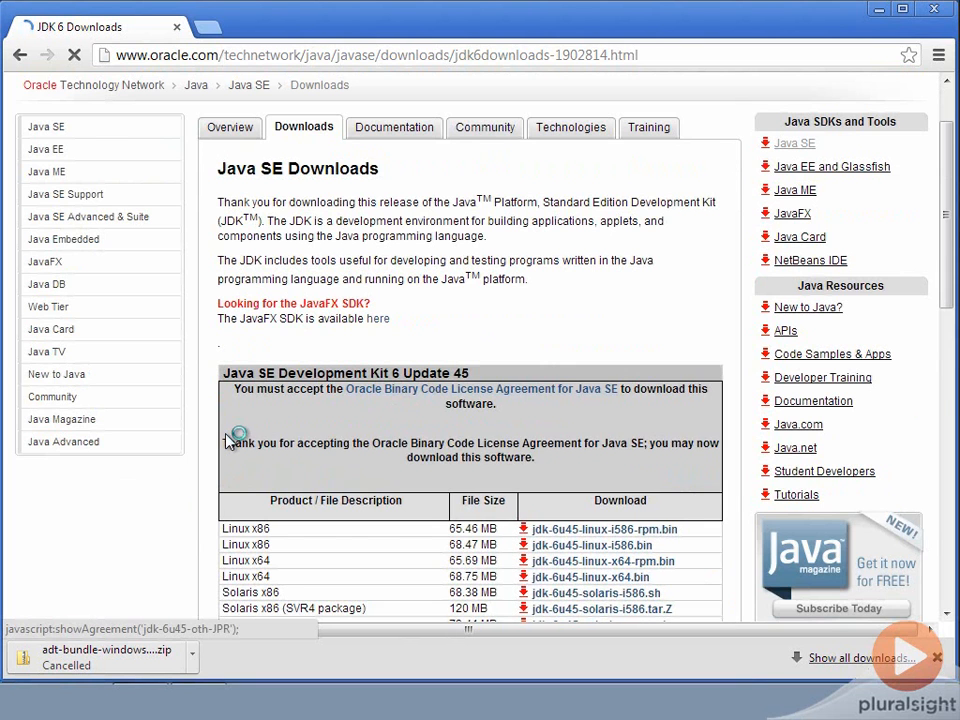
scroll(226, 431, down, 3)
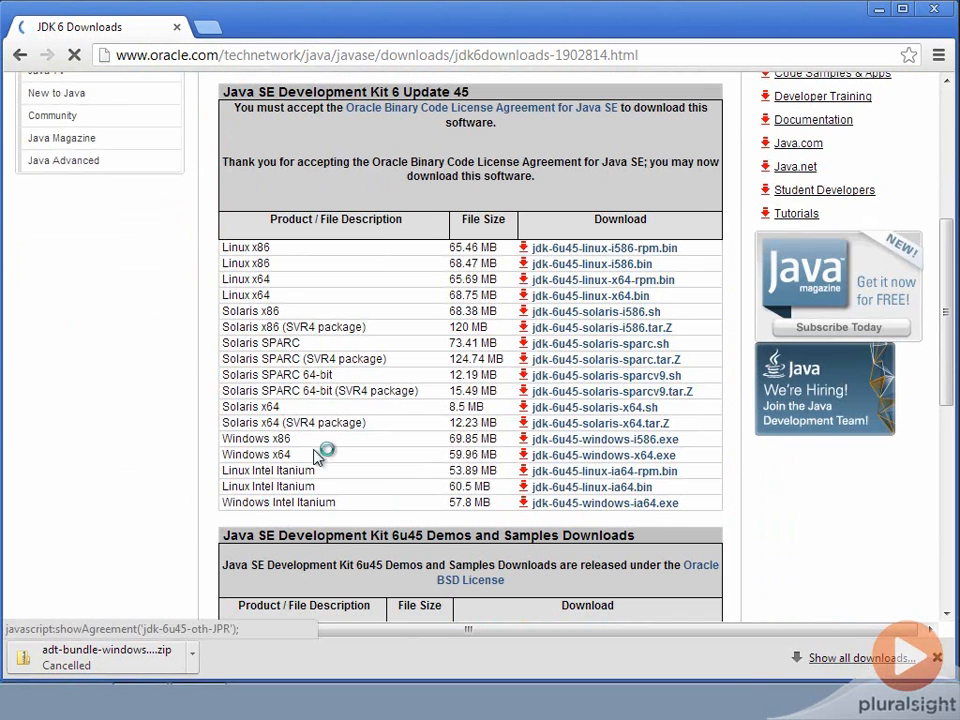
click(575, 459)
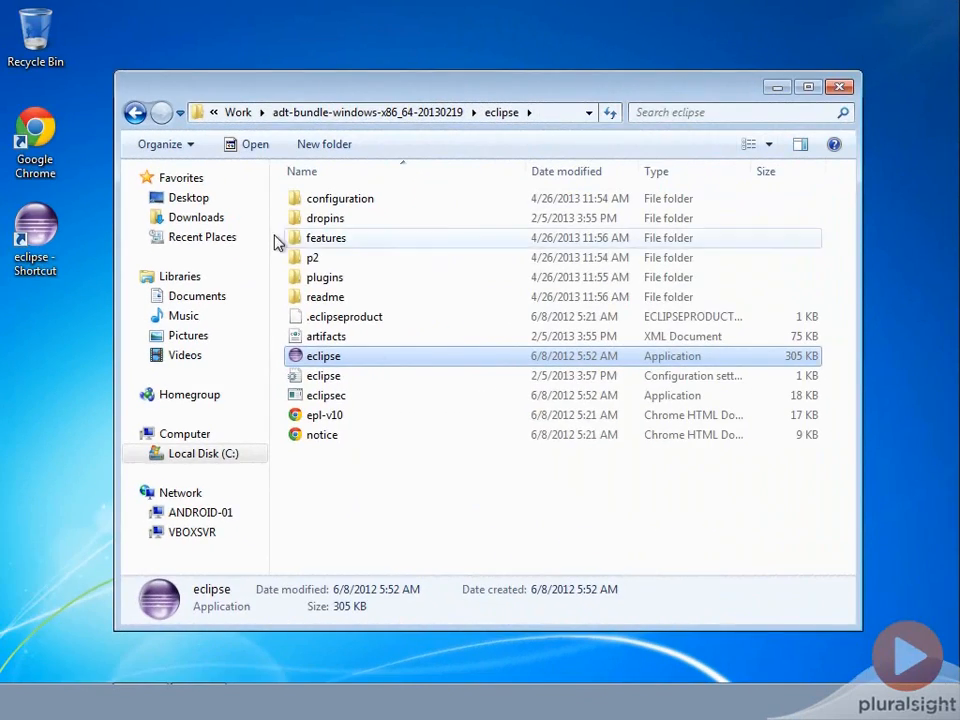
Switch to Windows Explorer, run jdk-6u45-windows-x64 from Downloads, and install the JDK and JRE with the default features and destination folders
click(216, 222)
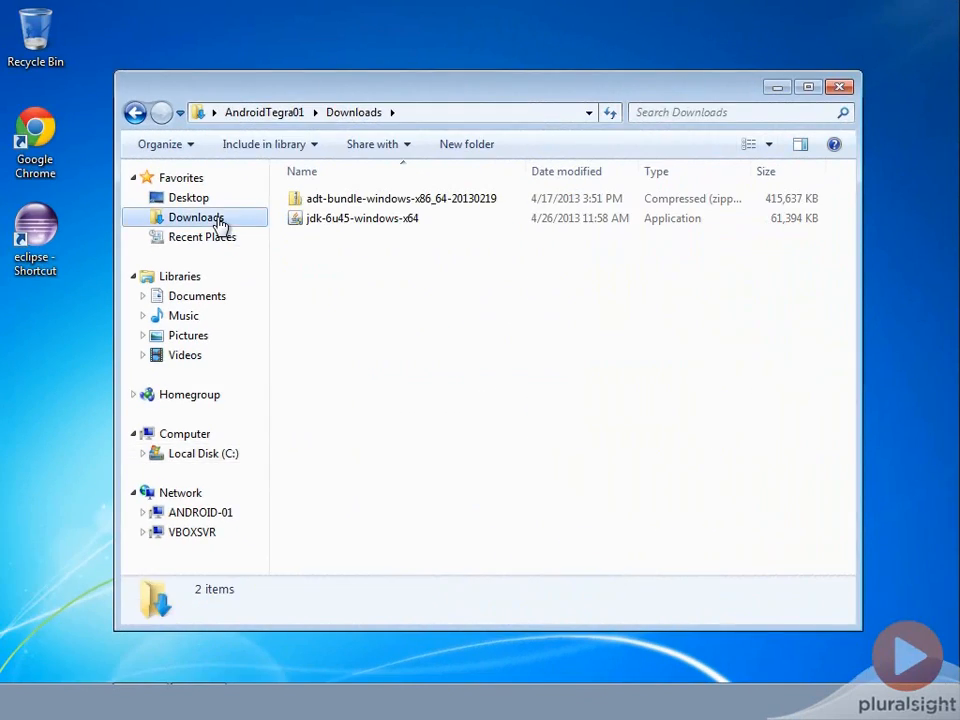
double_click(373, 224)
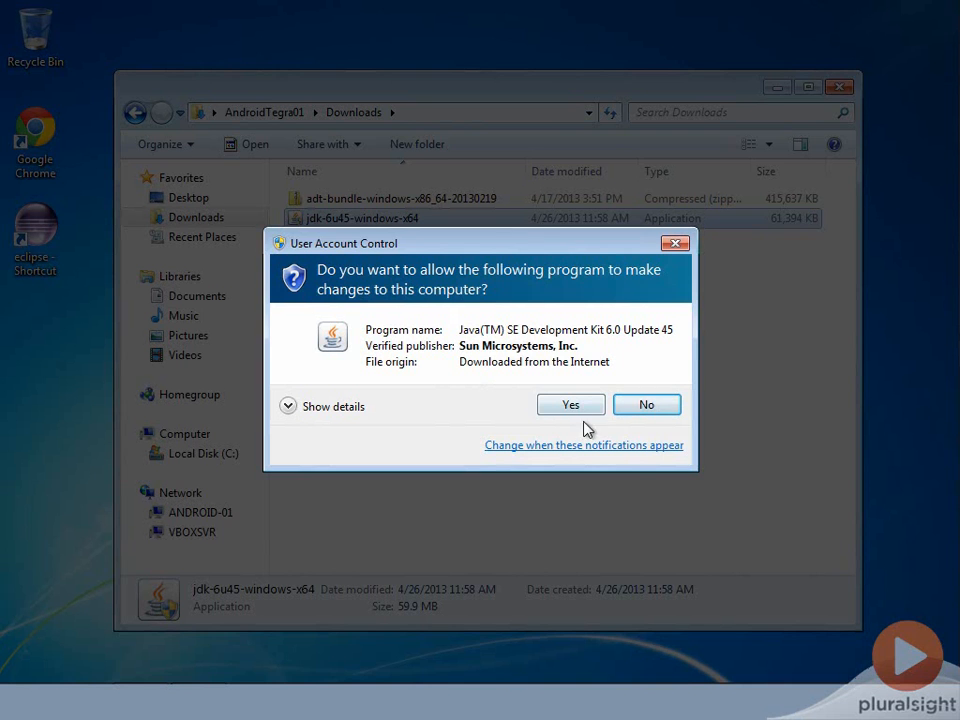
click(569, 406)
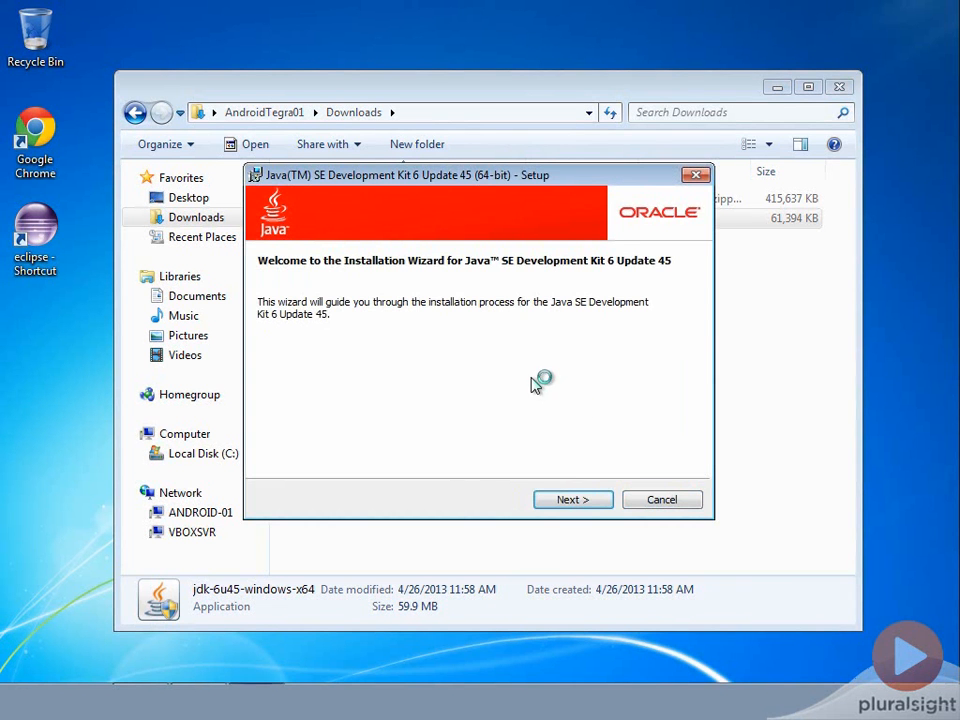
click(576, 500)
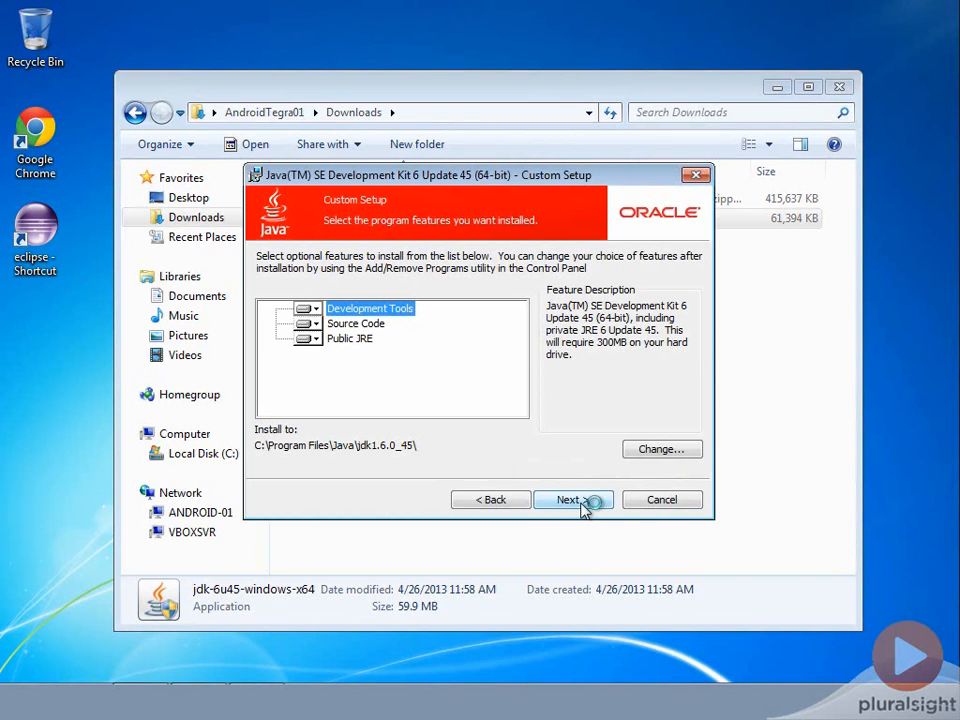
click(574, 500)
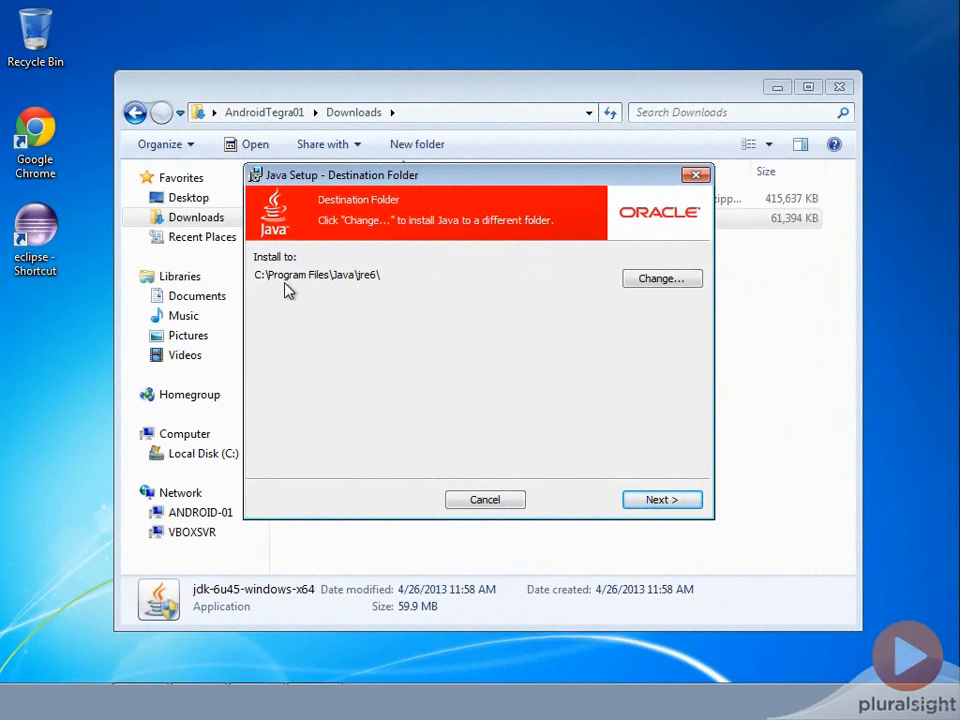
click(660, 499)
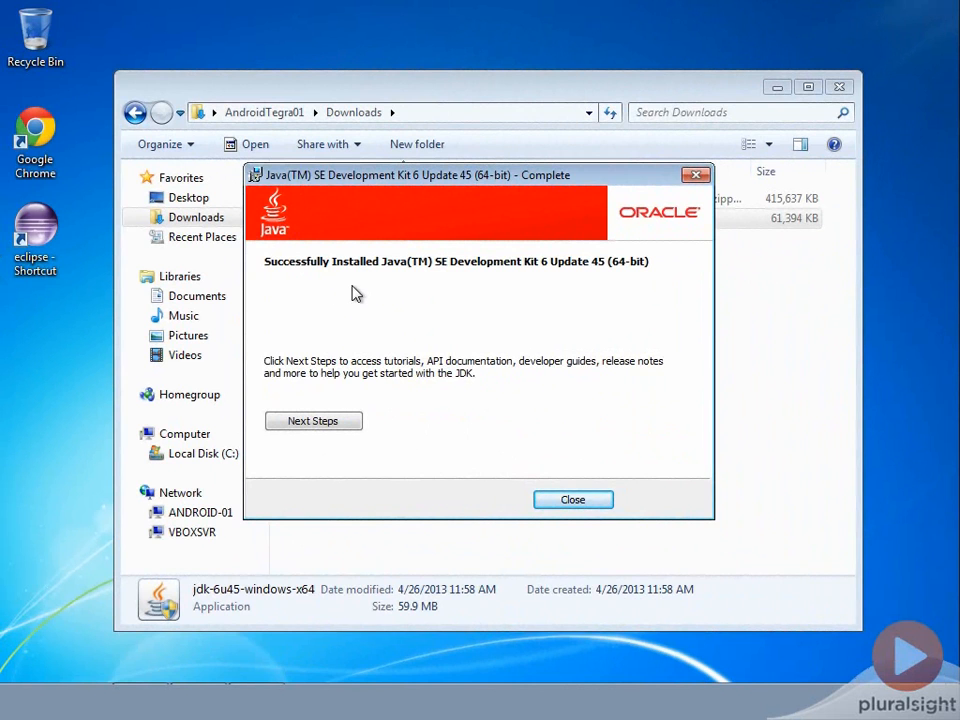
click(572, 500)
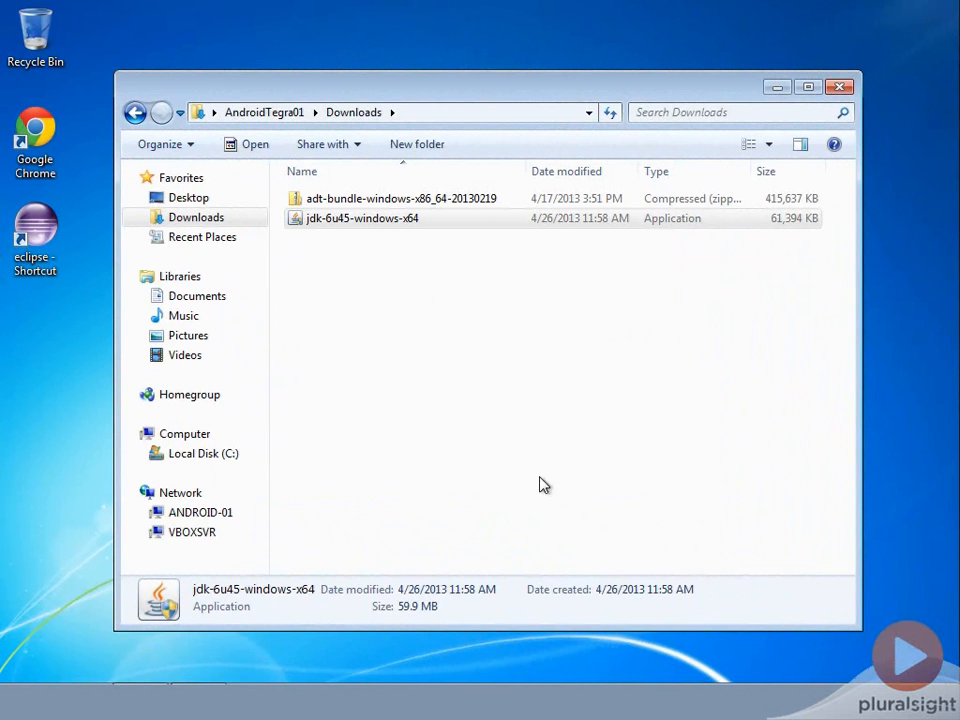
Launch Eclipse from its desktop shortcut with the default workspace, agree to send usage statistics to Google, and close the Android IDE welcome page
double_click(53, 230)
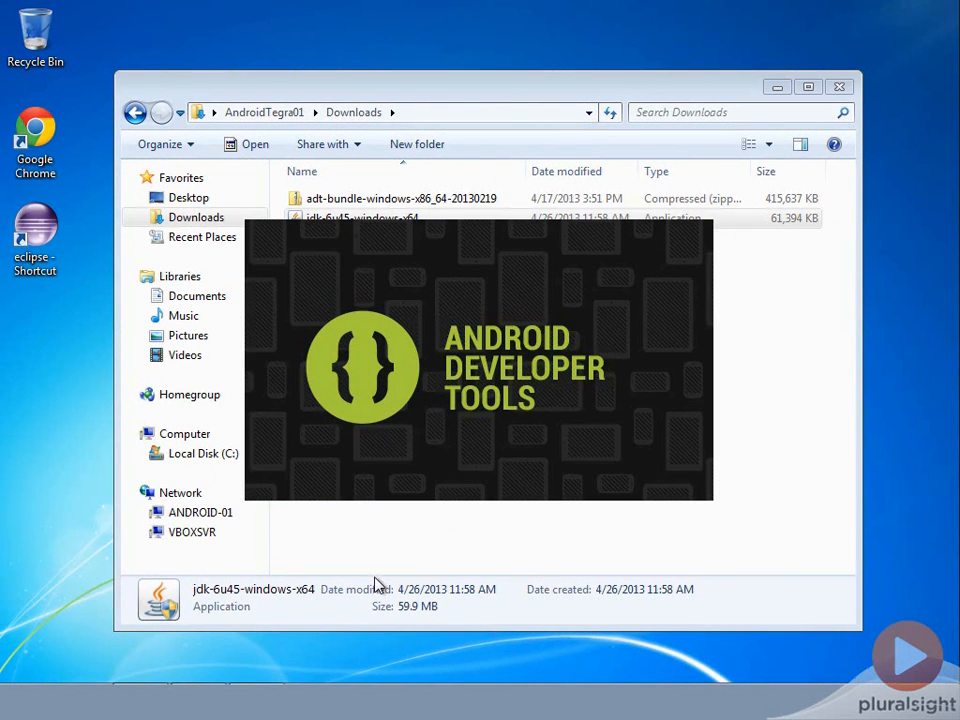
mouse_move(257, 702)
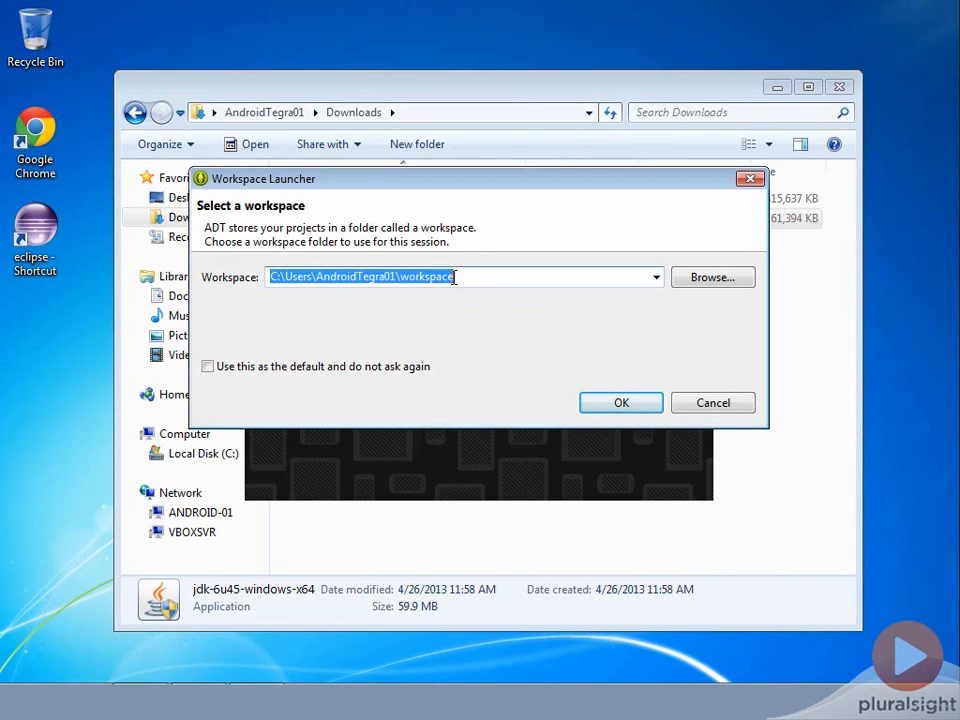
click(607, 402)
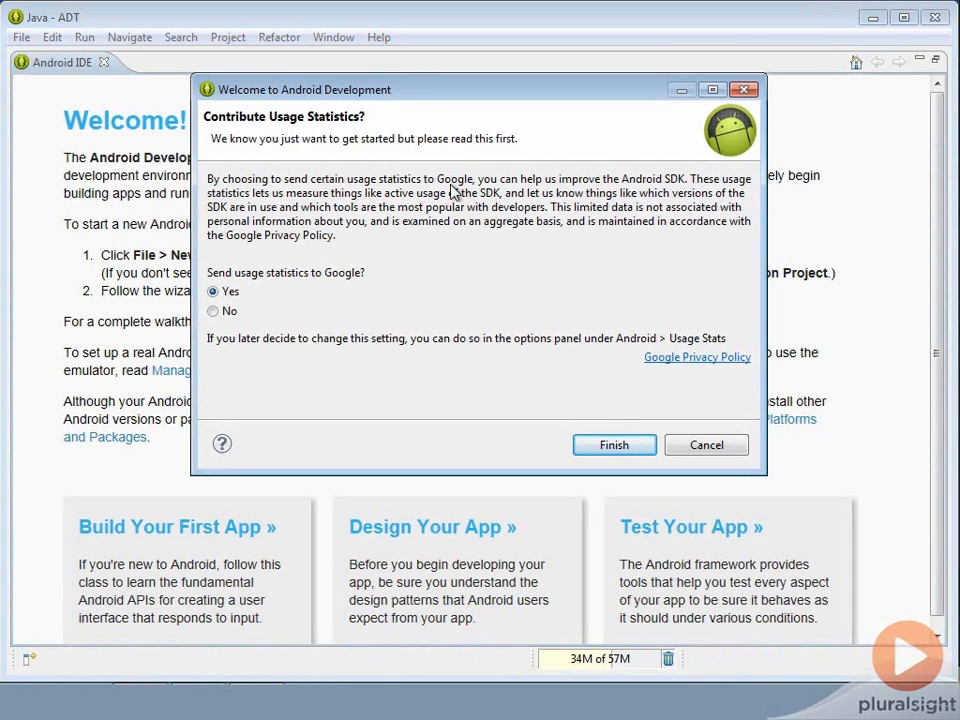
click(614, 447)
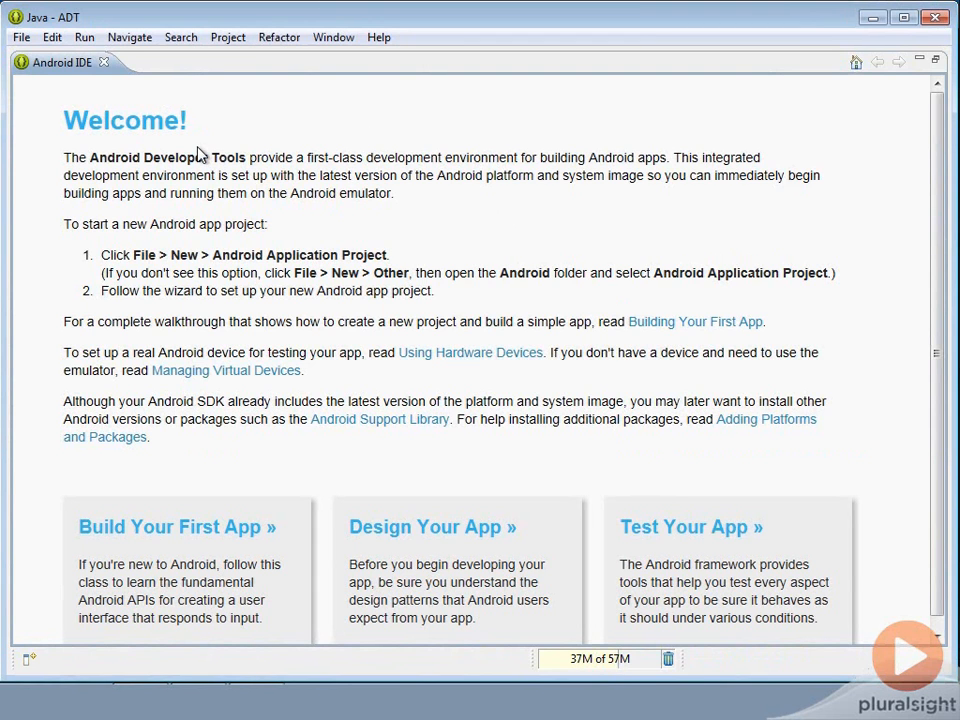
click(105, 64)
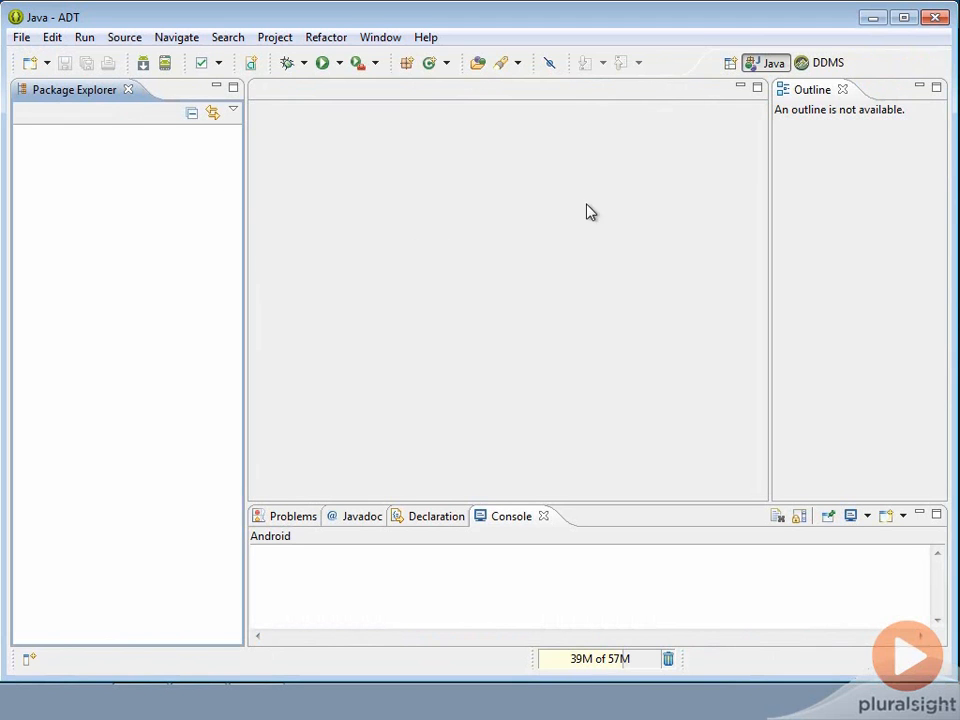